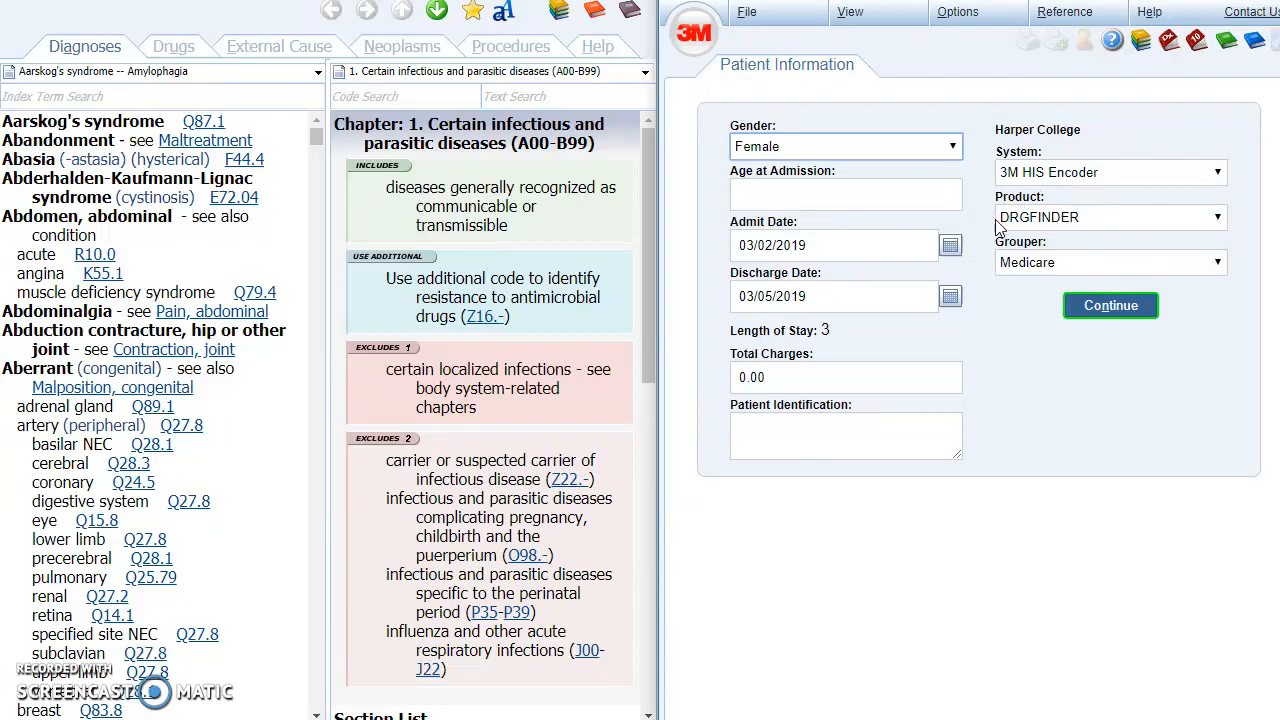
- Choose DRGFINDER as the product and set the patient's age at admission to 44
left_click(1220, 220)
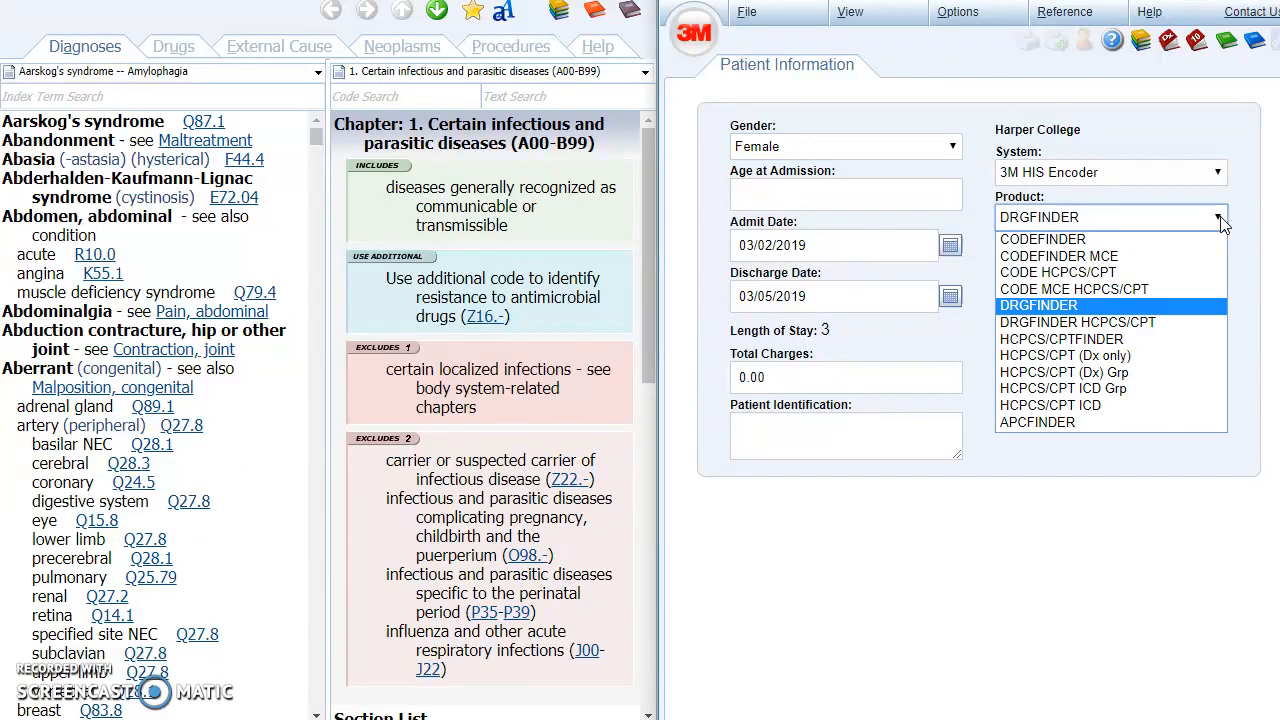
left_click(1145, 305)
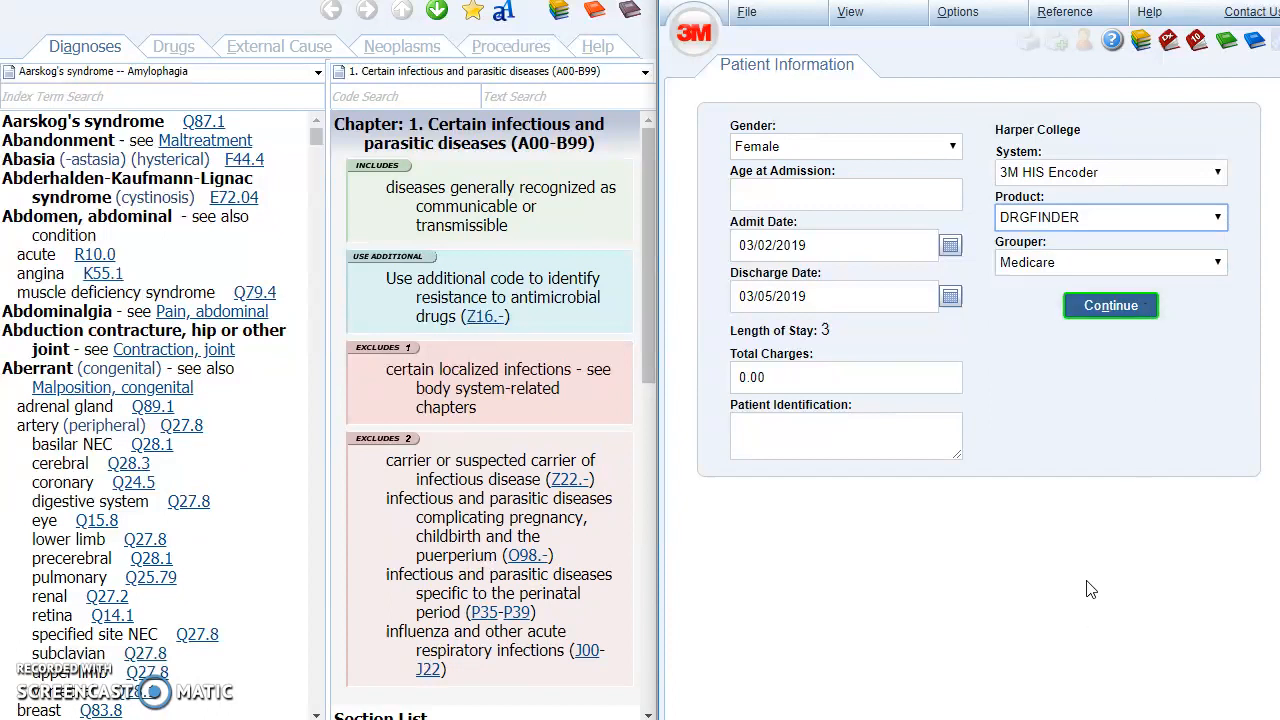
left_click(821, 195)
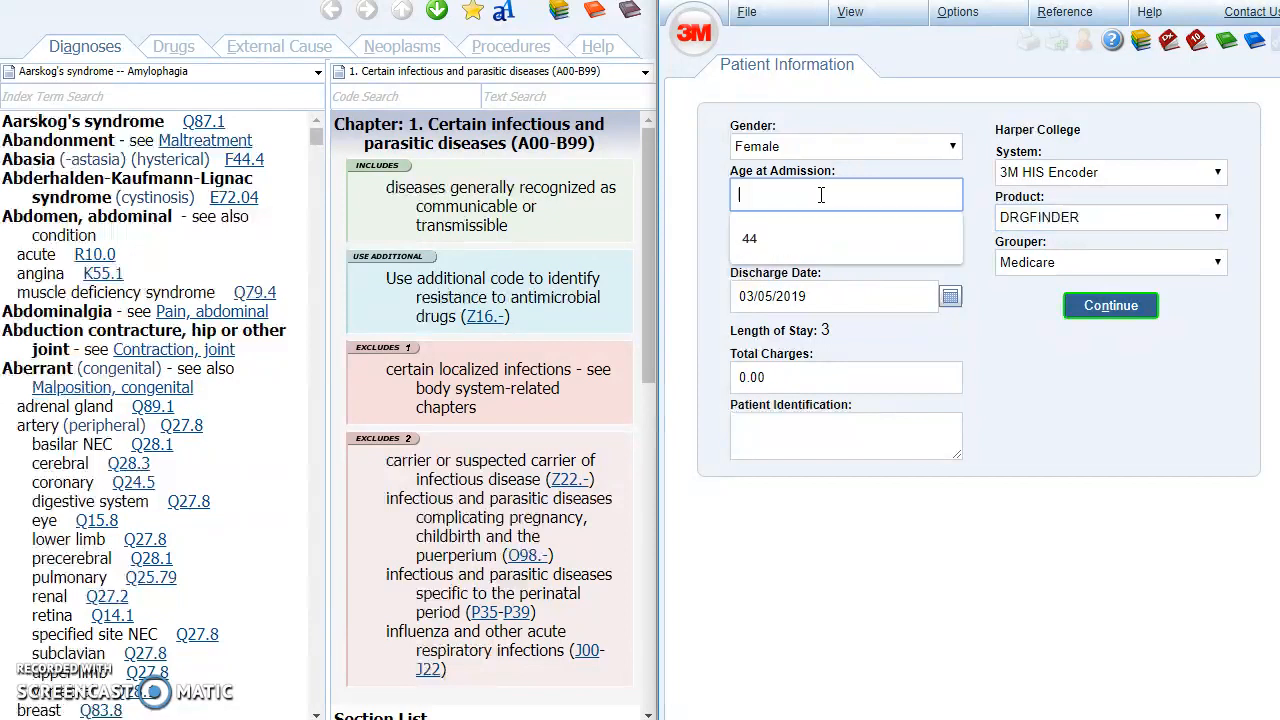
type("44")
left_click(1013, 616)
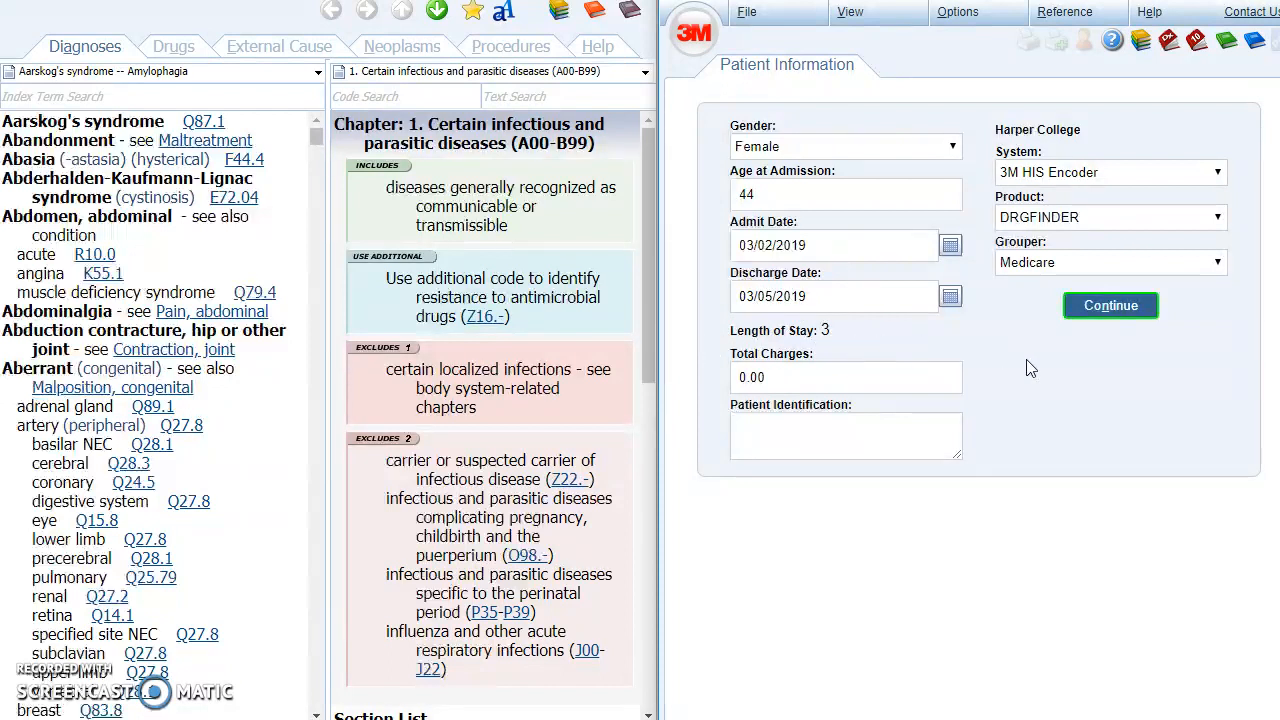
- Set the admit date to 03/03/2019 and record the patient disposition as Home, Self Care (UB-01)
left_click(950, 246)
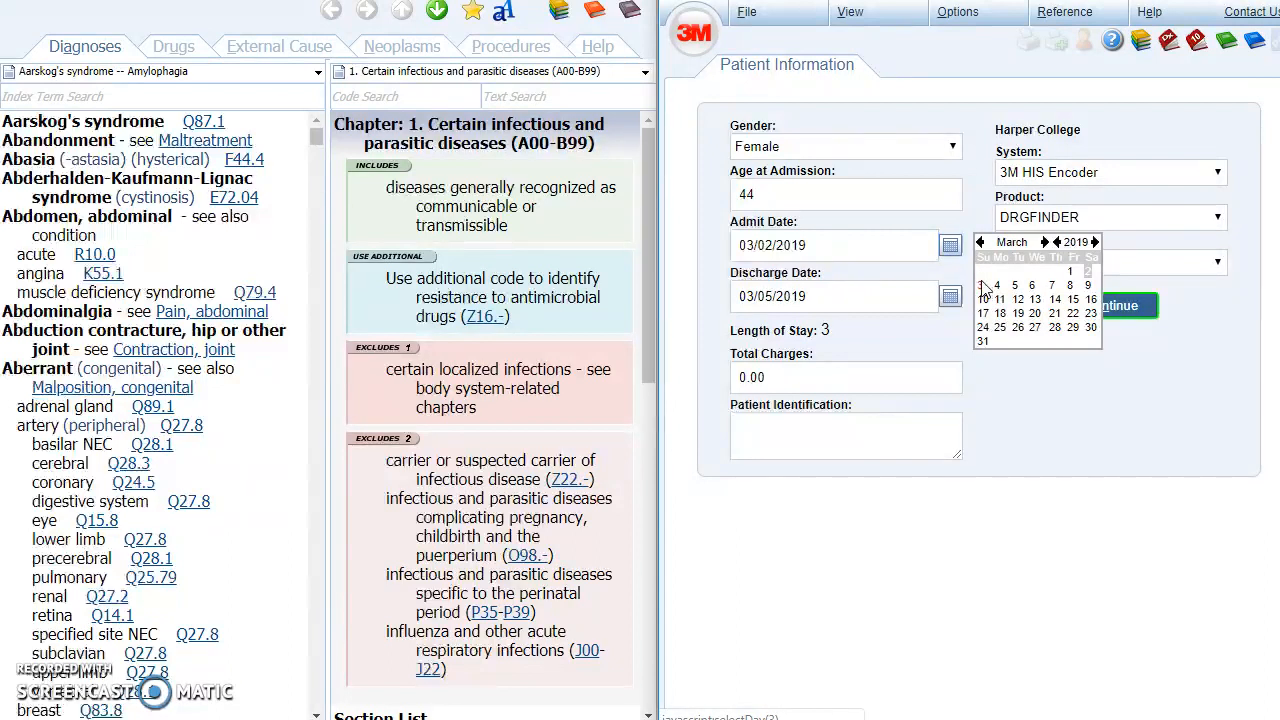
left_click(980, 285)
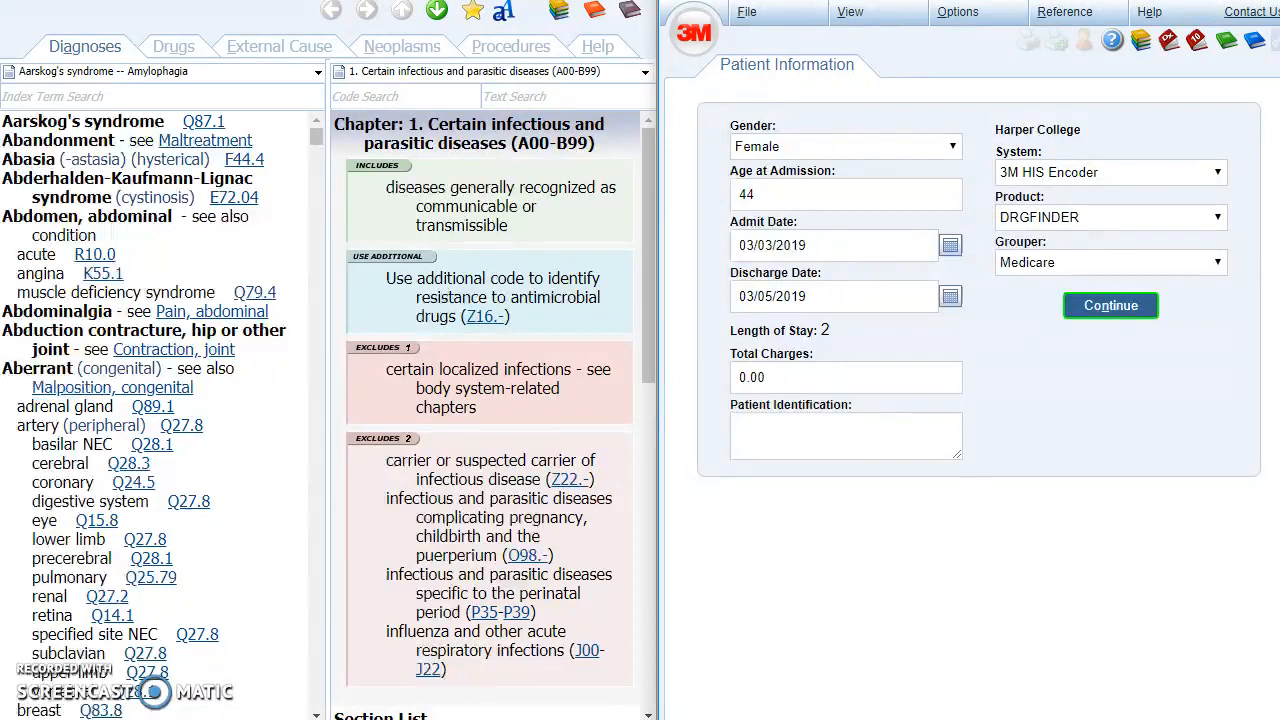
left_click(1110, 306)
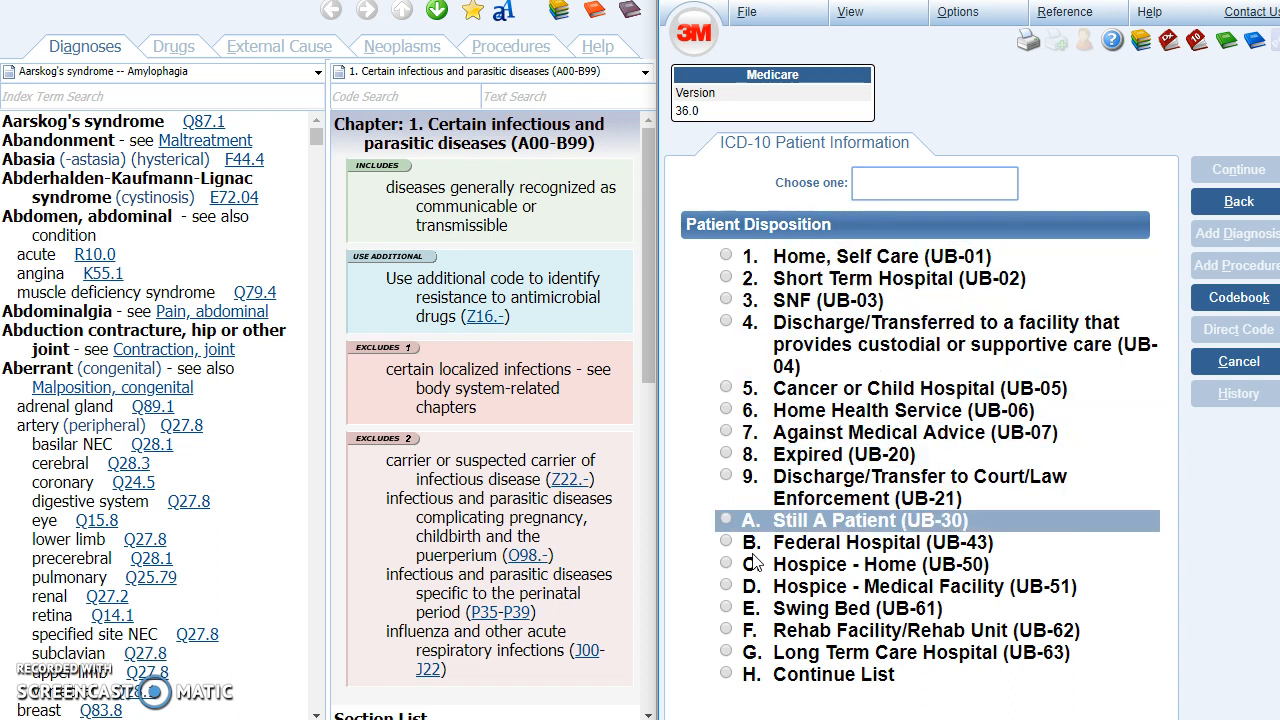
left_click(722, 256)
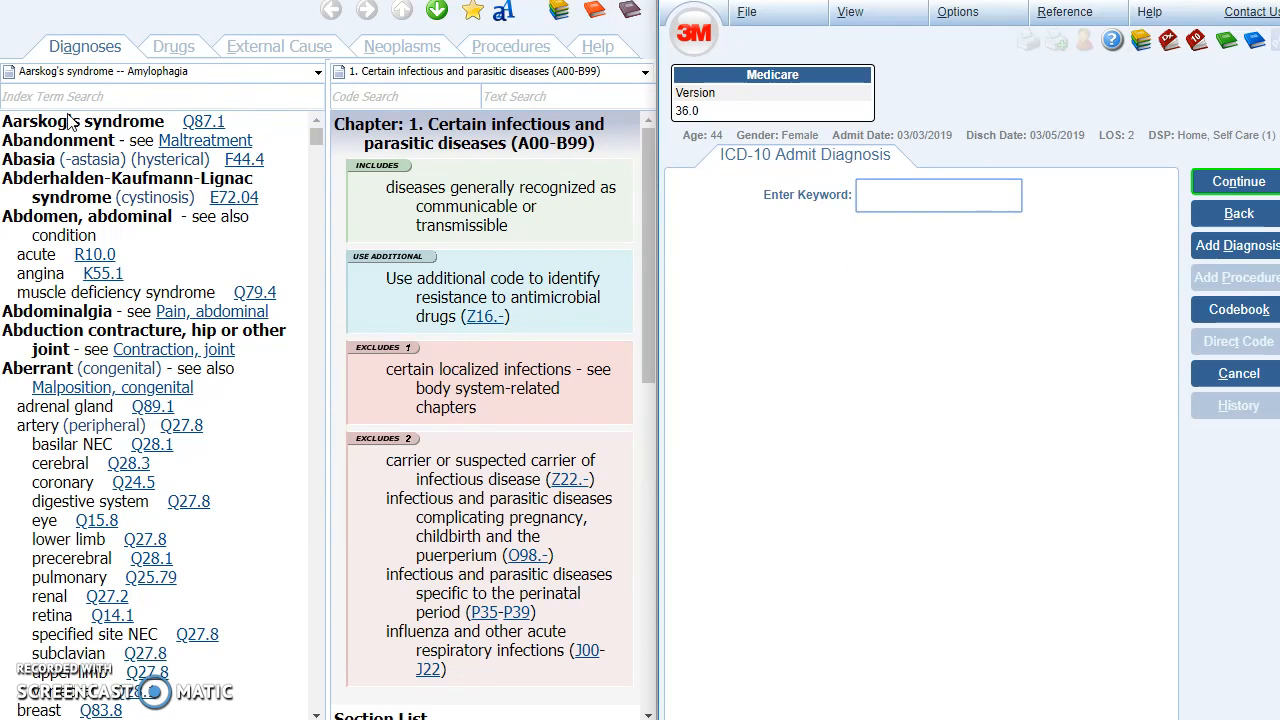
- Look up cough in the diagnosis index and add R05 as the admit diagnosis, acknowledging its instructional notes
left_click(100, 100)
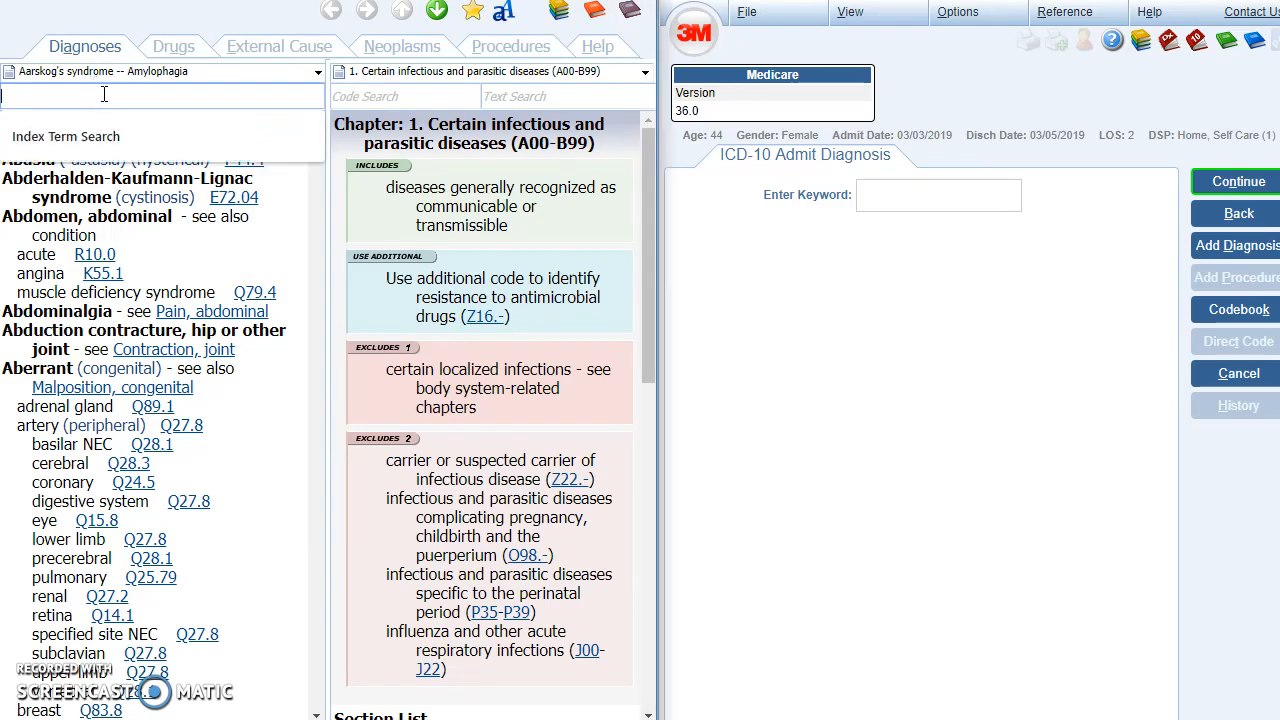
type("cough")
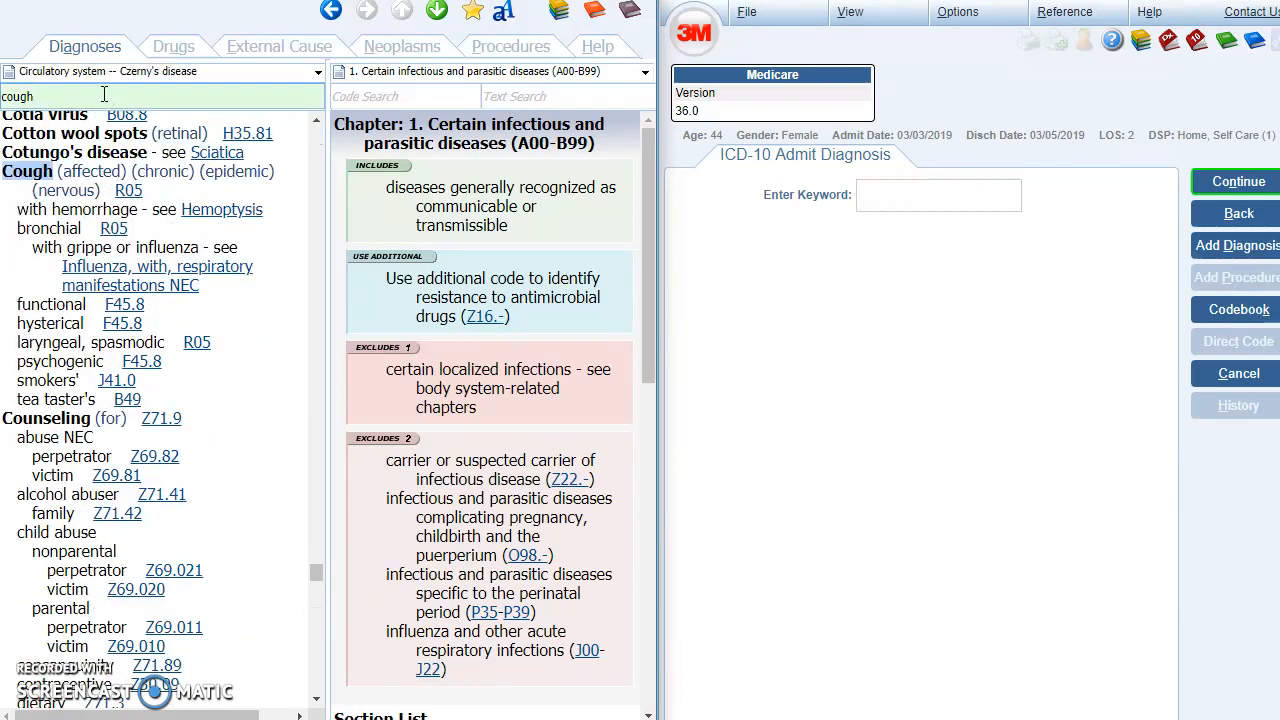
left_click(129, 192)
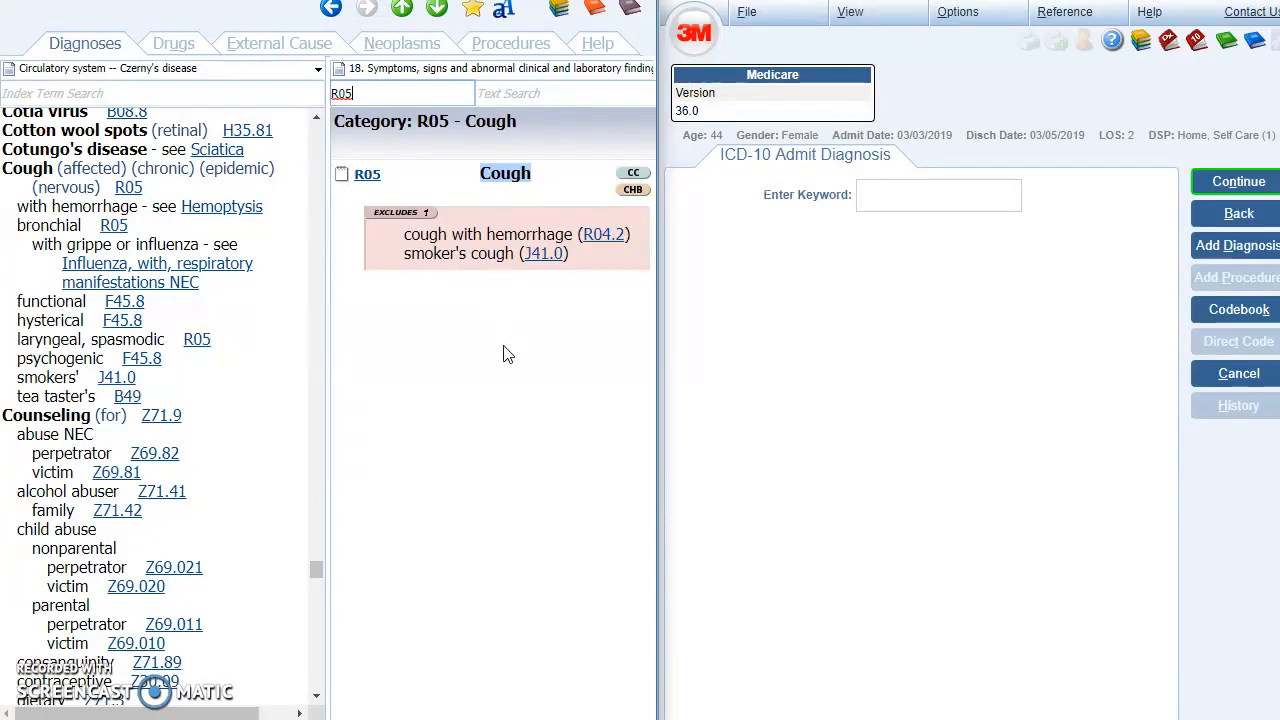
left_click(366, 176)
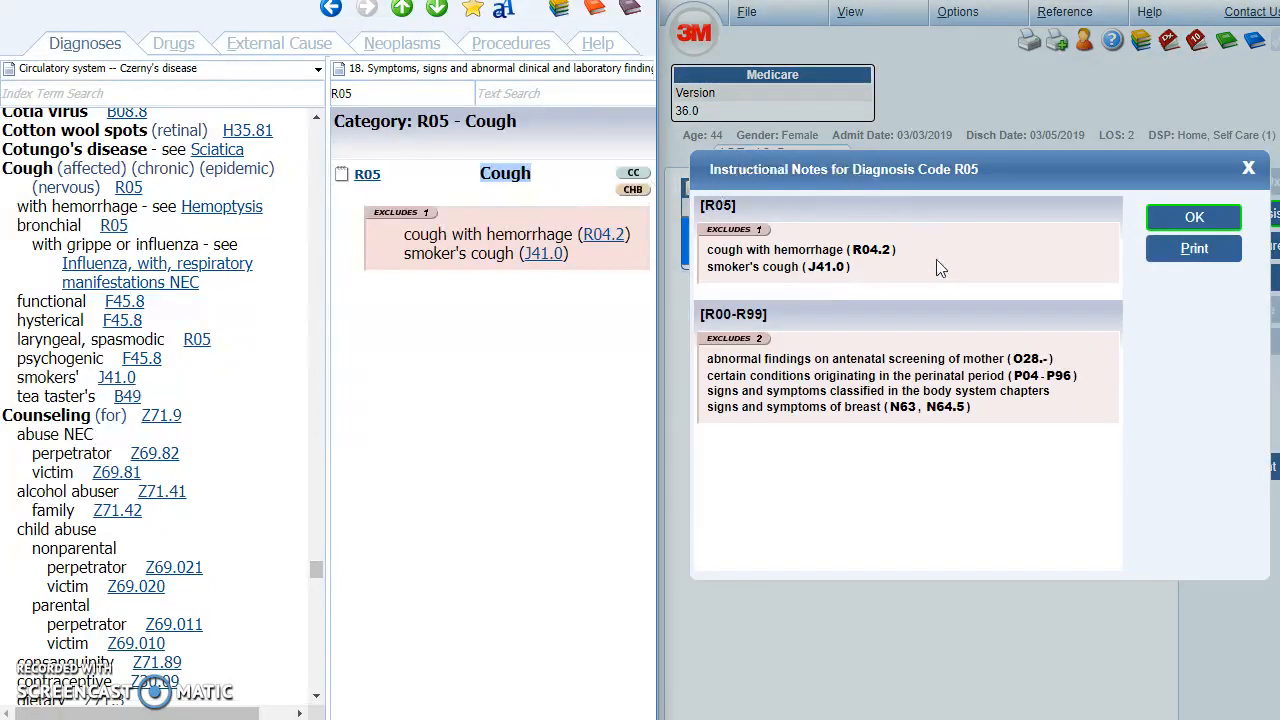
left_click(1209, 218)
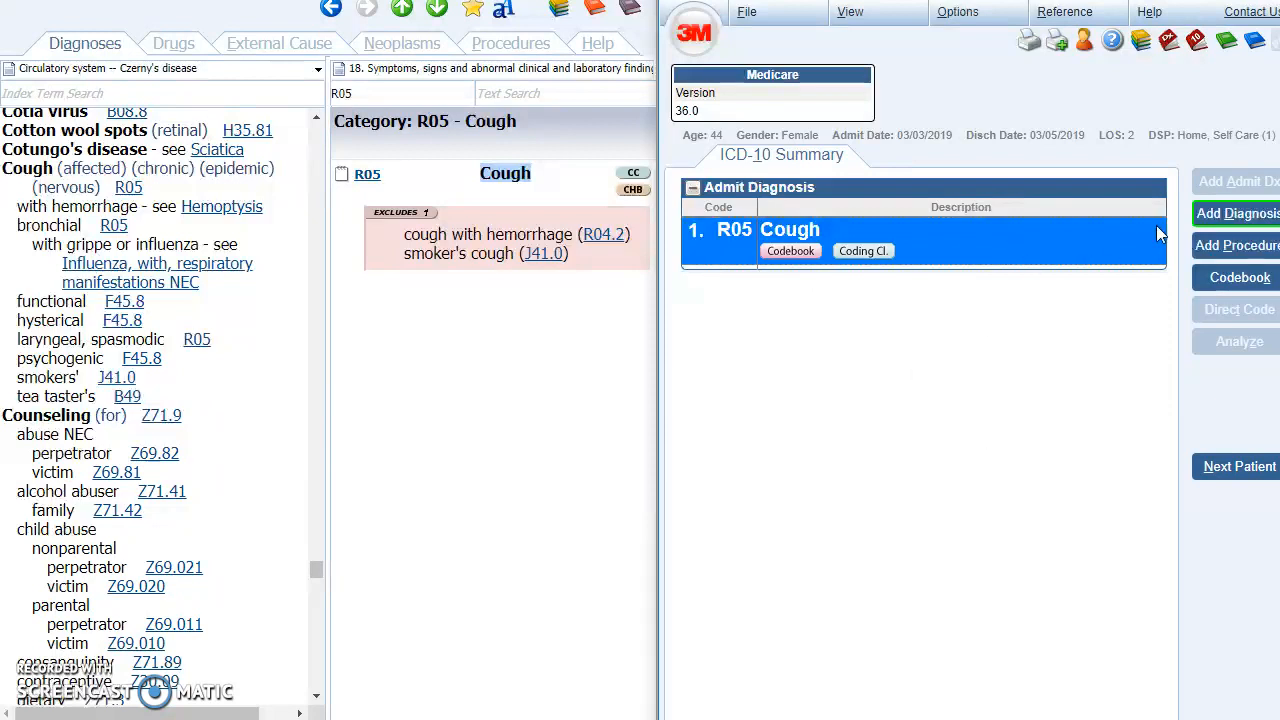
- Look up acute bronchitis in the diagnosis index and add J20.9 as the principal diagnosis, acknowledging its instructional notes
left_click(1231, 215)
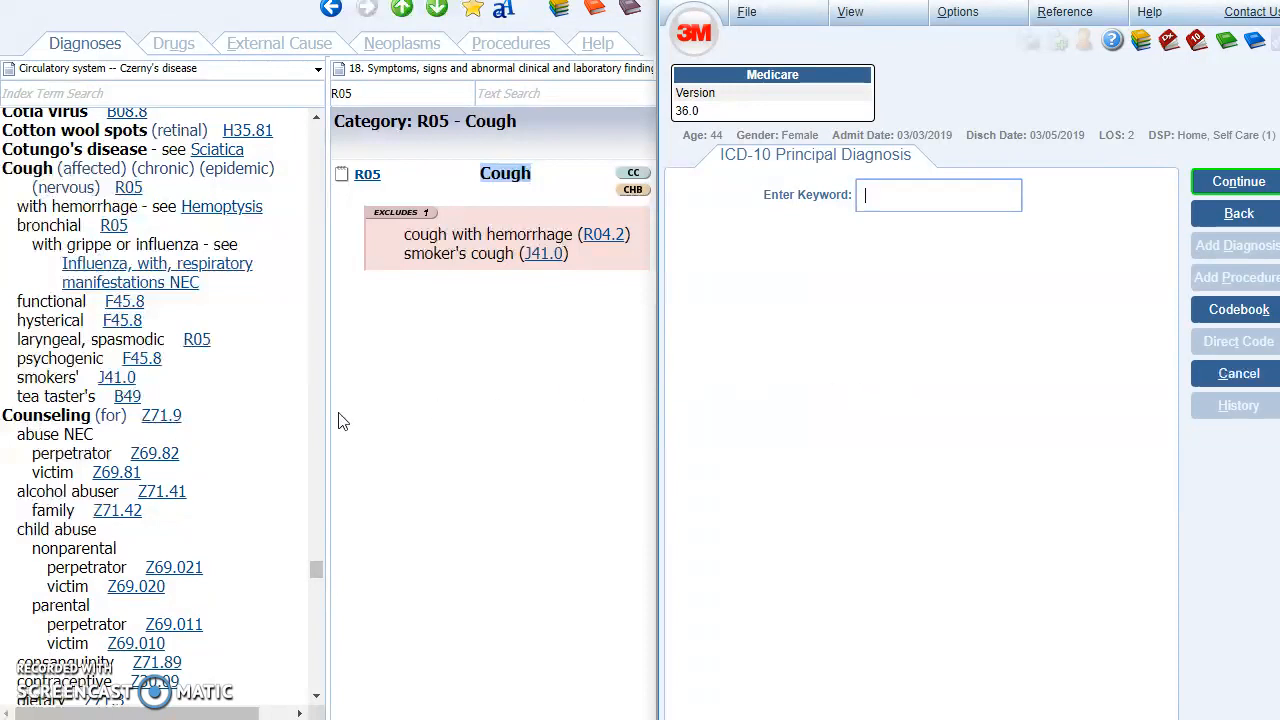
left_click(80, 93)
left_click(86, 91)
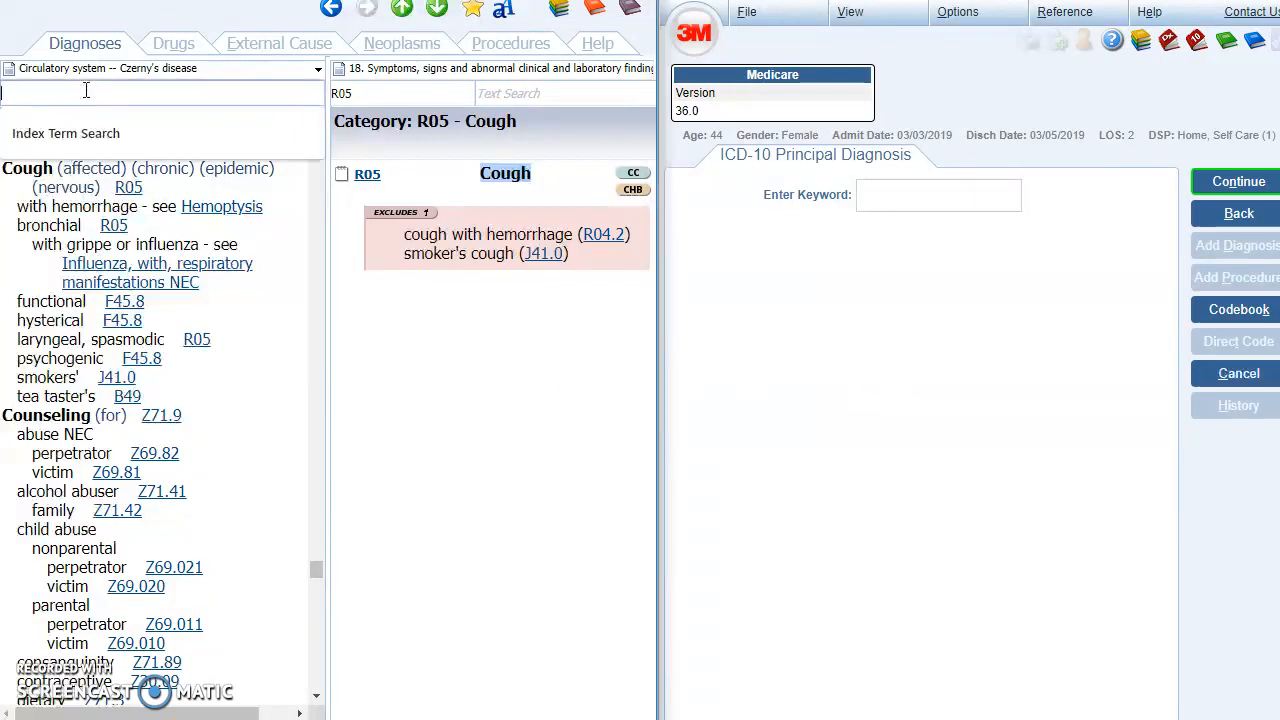
type("bronchitis")
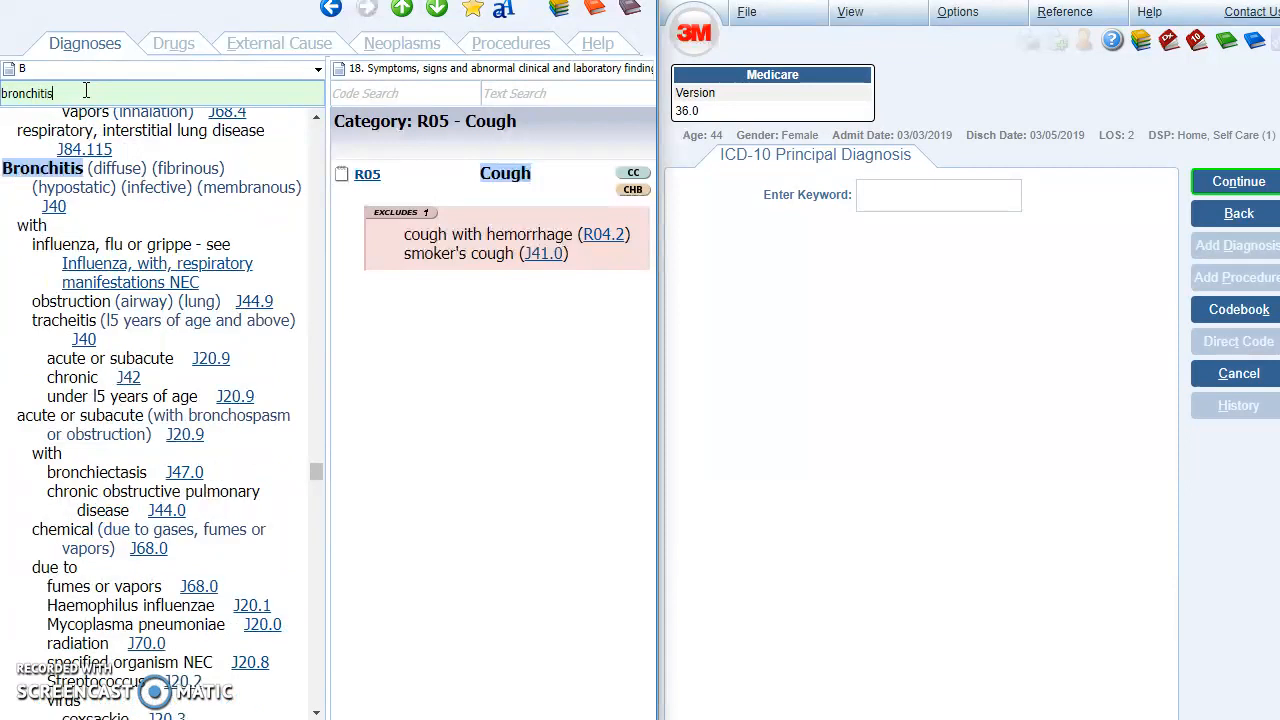
type(",actu")
type("ut")
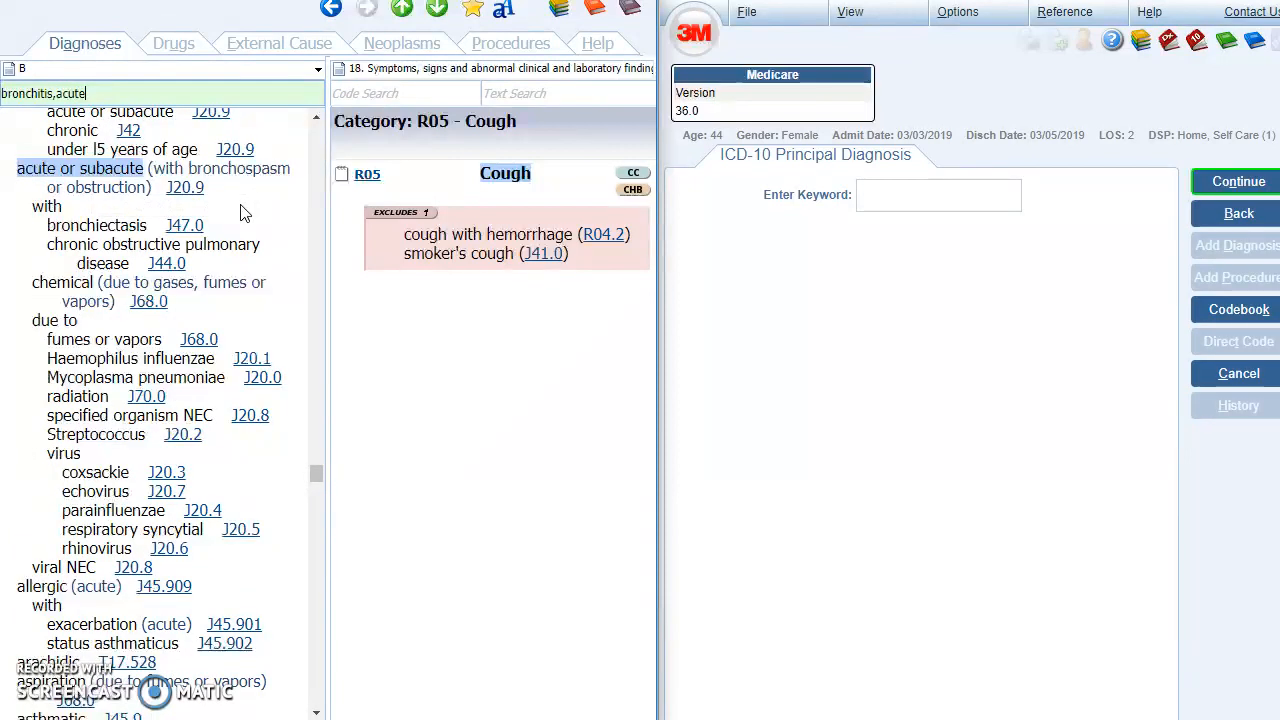
left_click(185, 188)
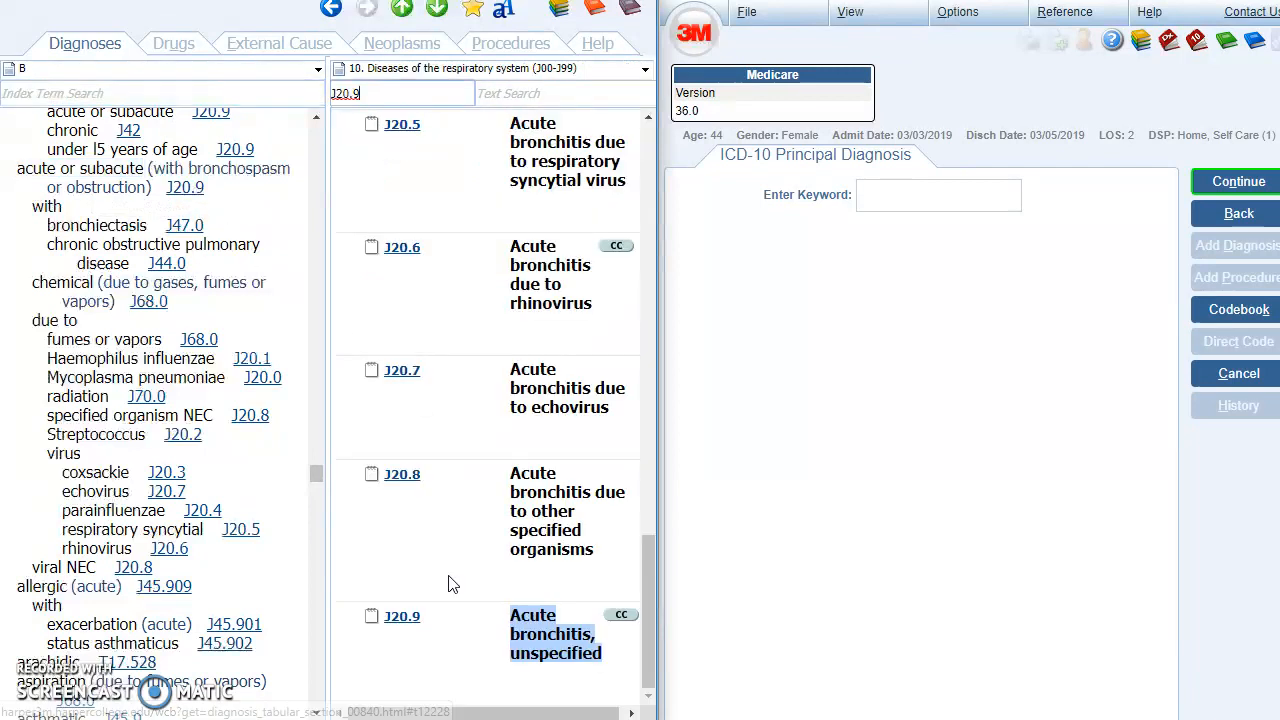
left_click_drag(641, 564, 677, 636)
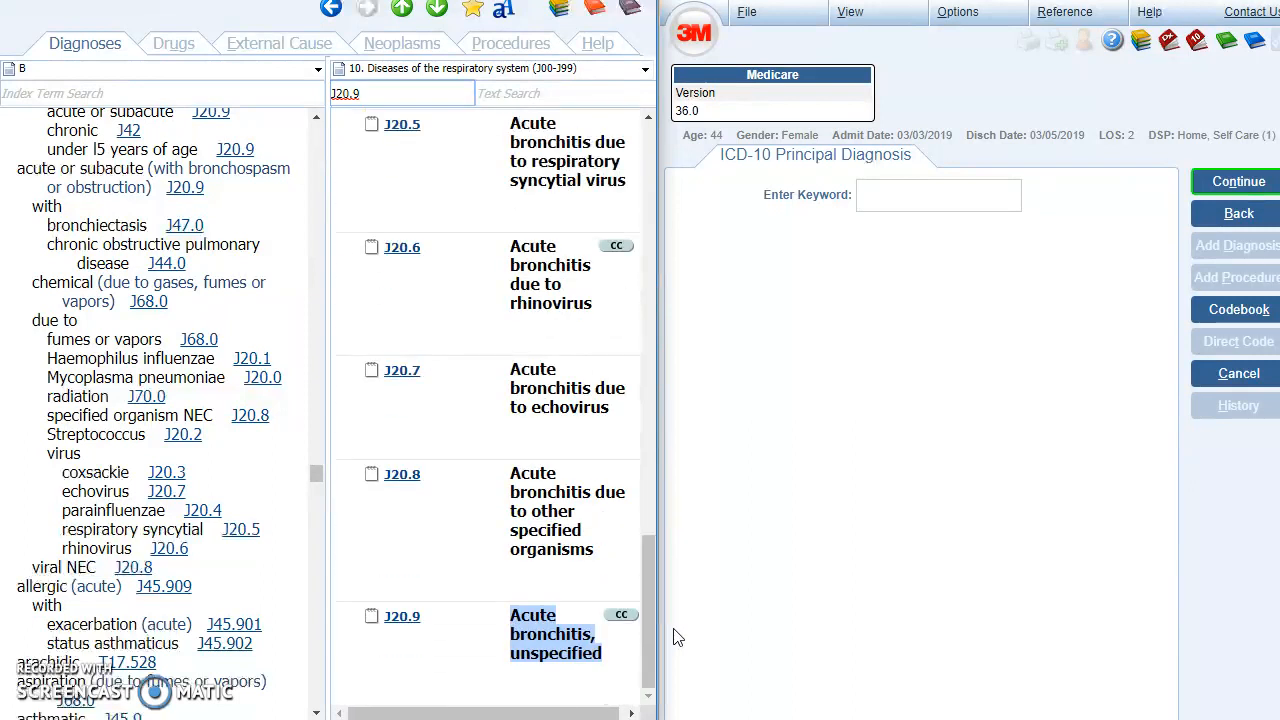
left_click(400, 619)
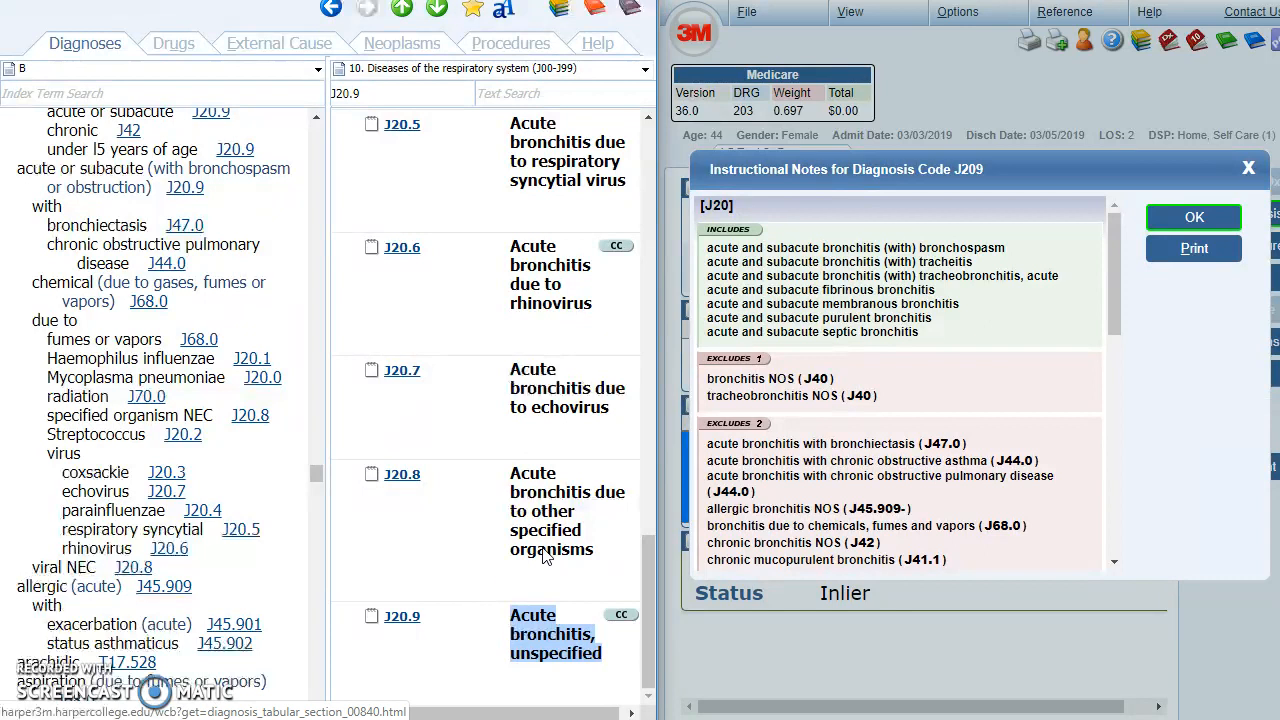
left_click(1188, 218)
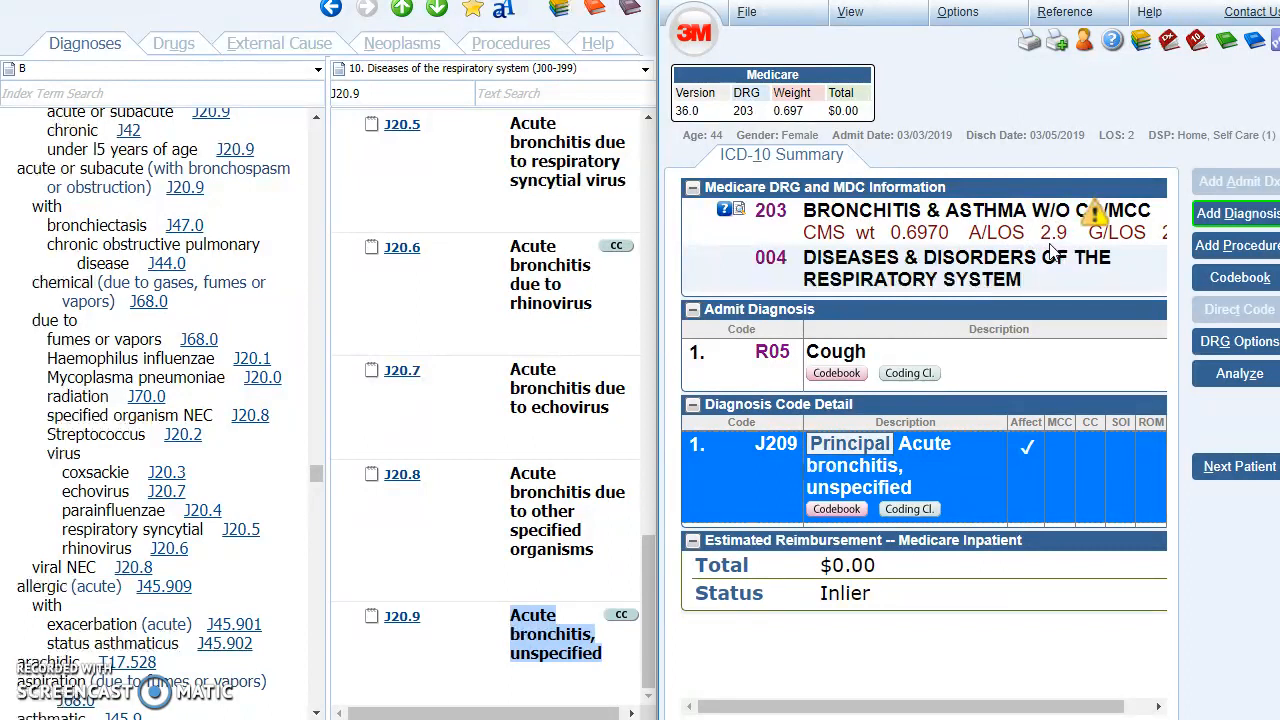
- Review the nosology help message for the assigned bronchitis and asthma DRG, and return to the code summary
left_click(722, 214)
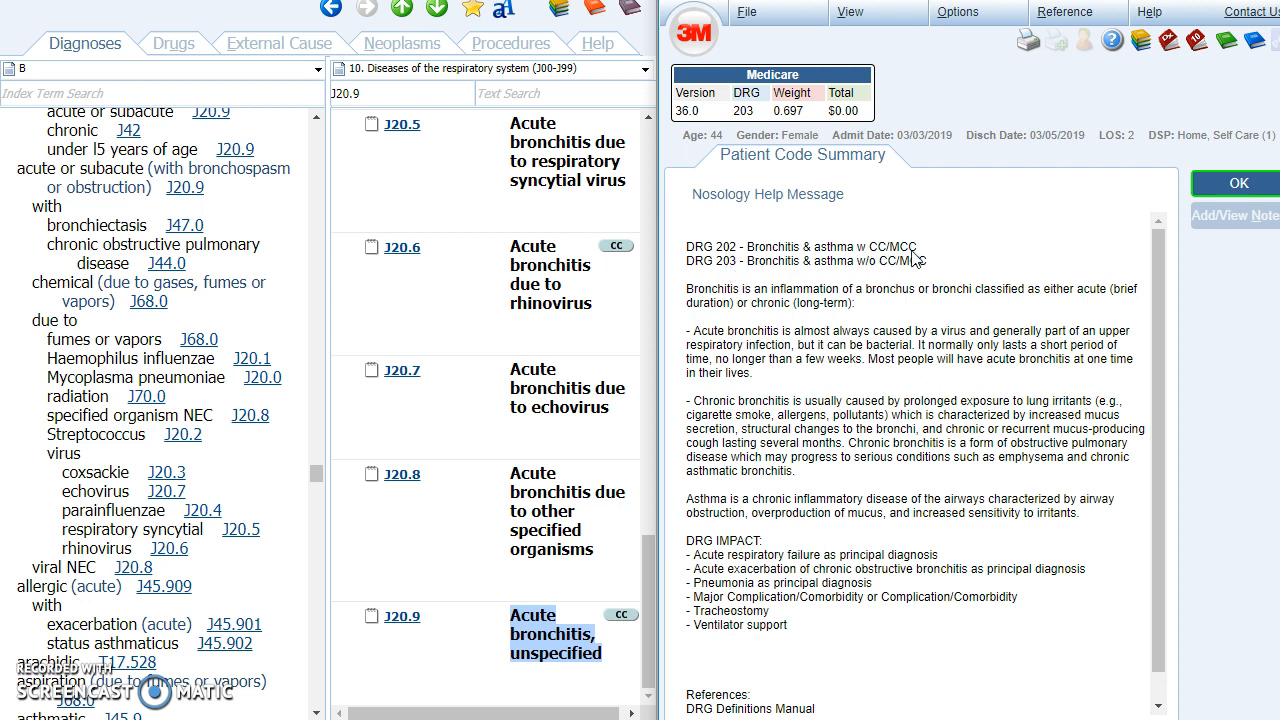
left_click(1232, 183)
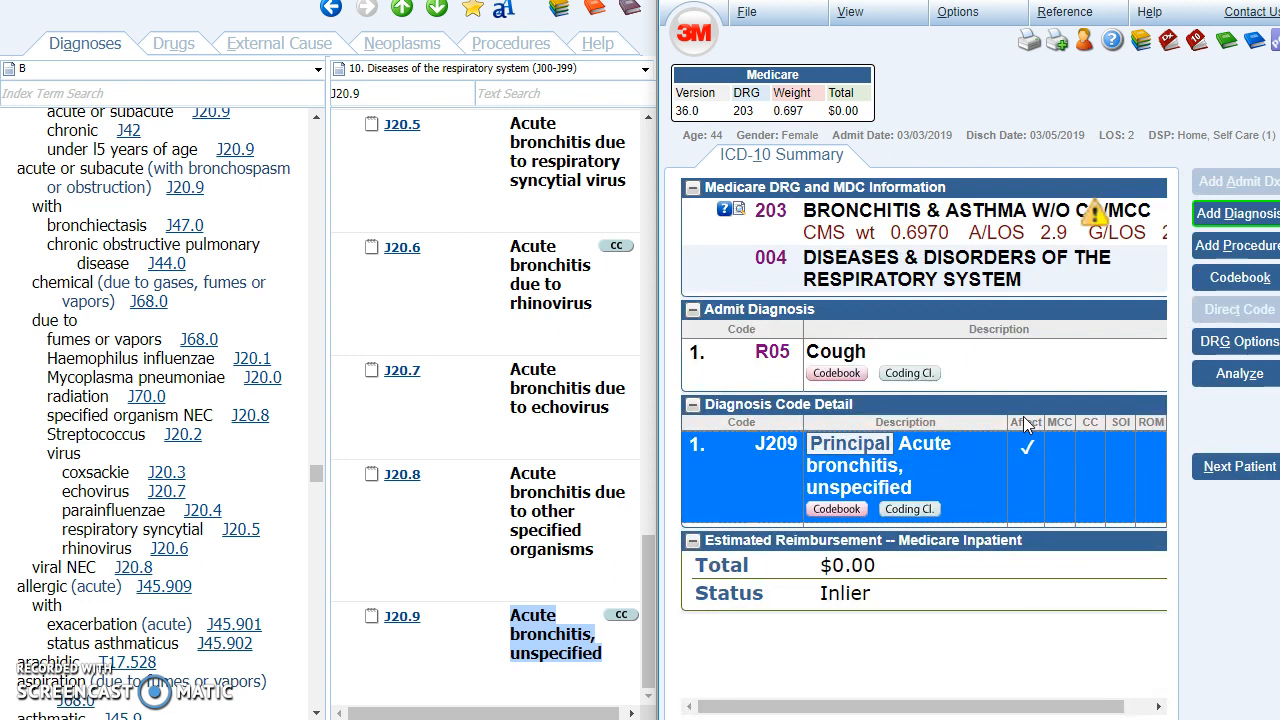
- Look up AIDS in the diagnosis index and add B20 as an additional diagnosis, acknowledging its instructional notes
left_click(48, 93)
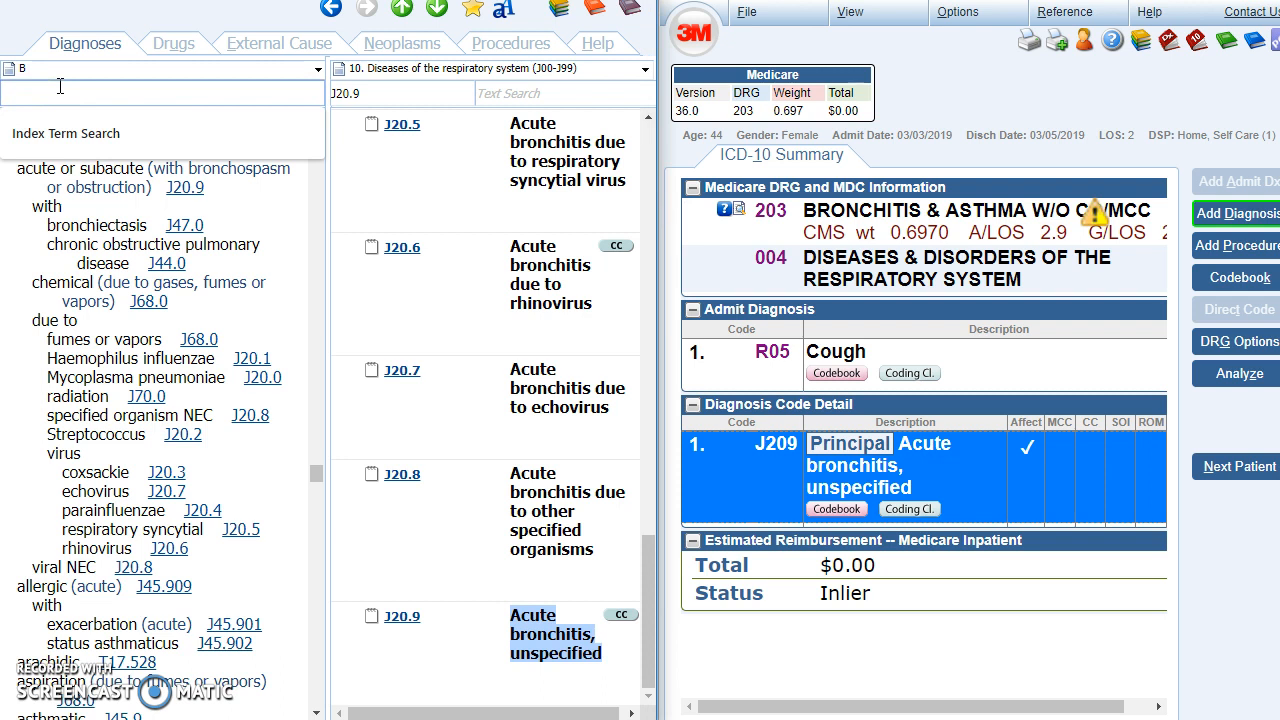
type("aids")
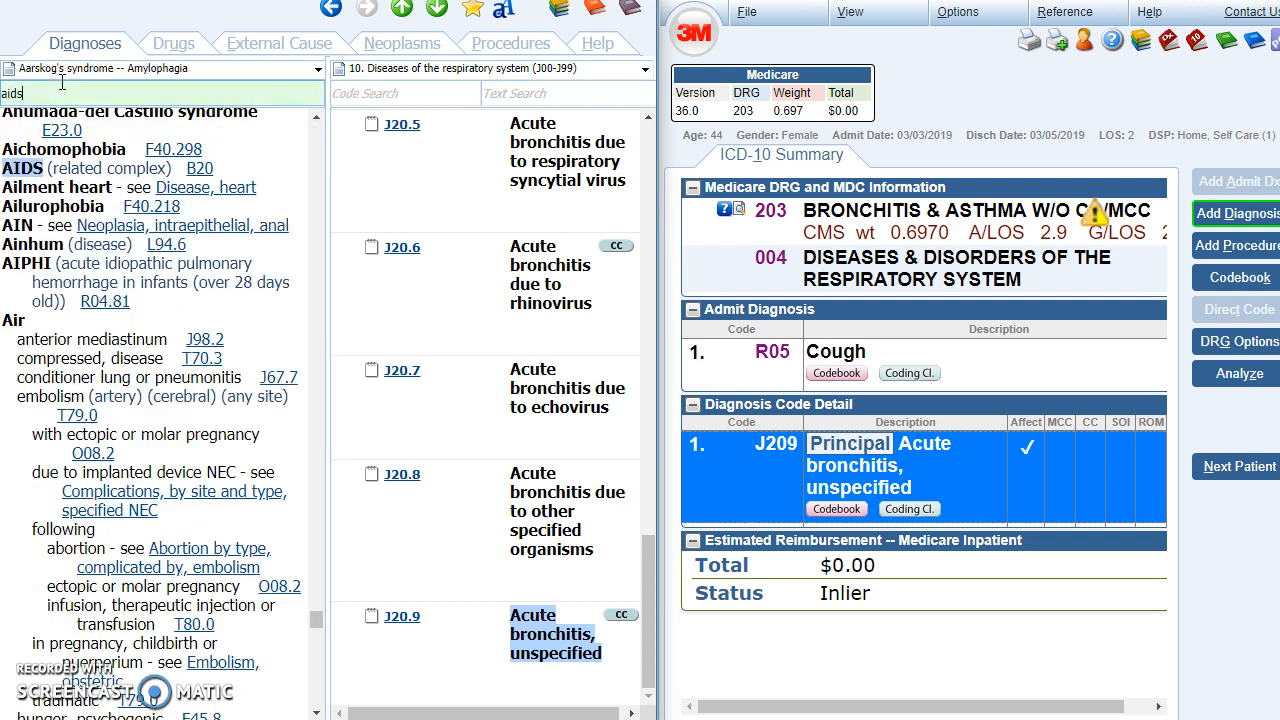
left_click(201, 170)
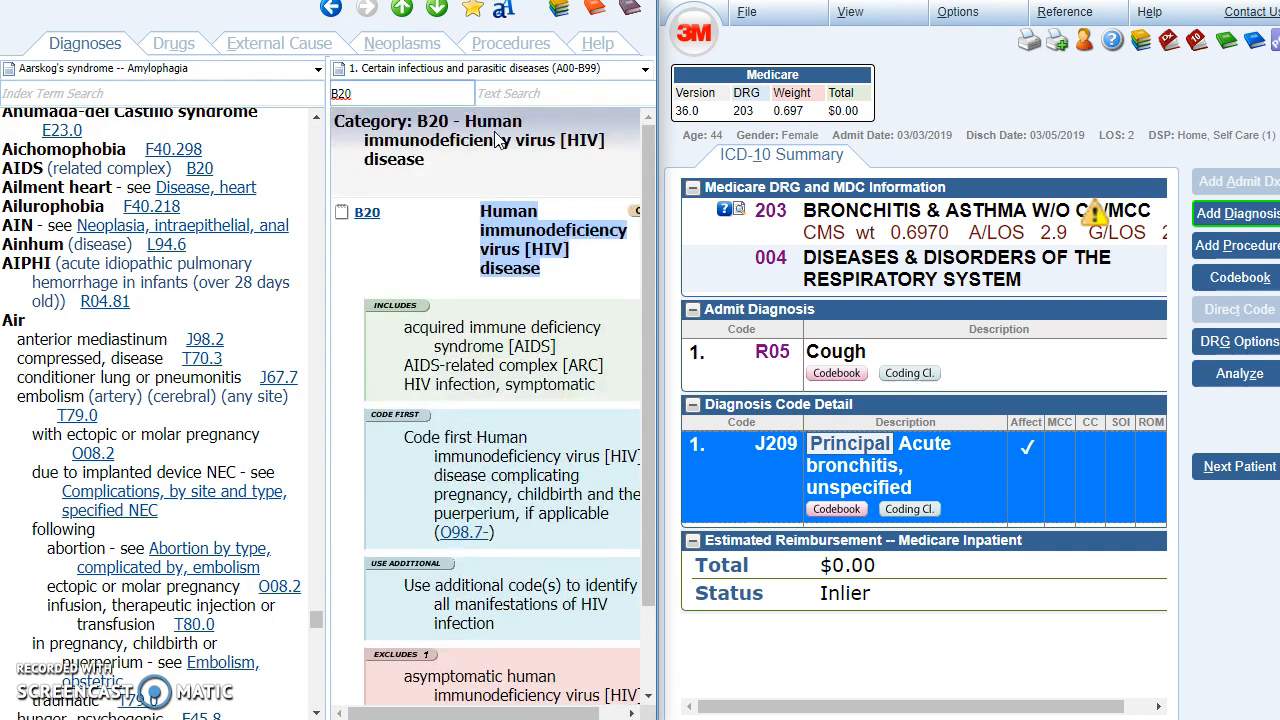
left_click(362, 218)
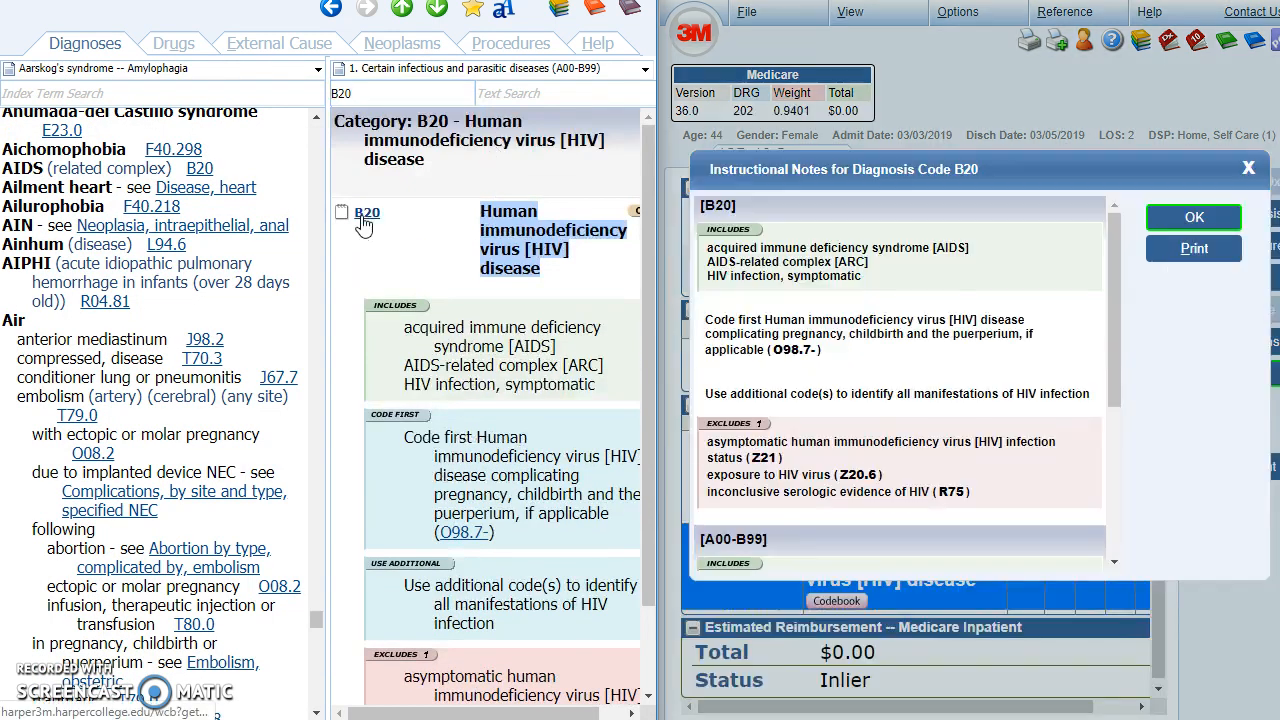
left_click(1190, 218)
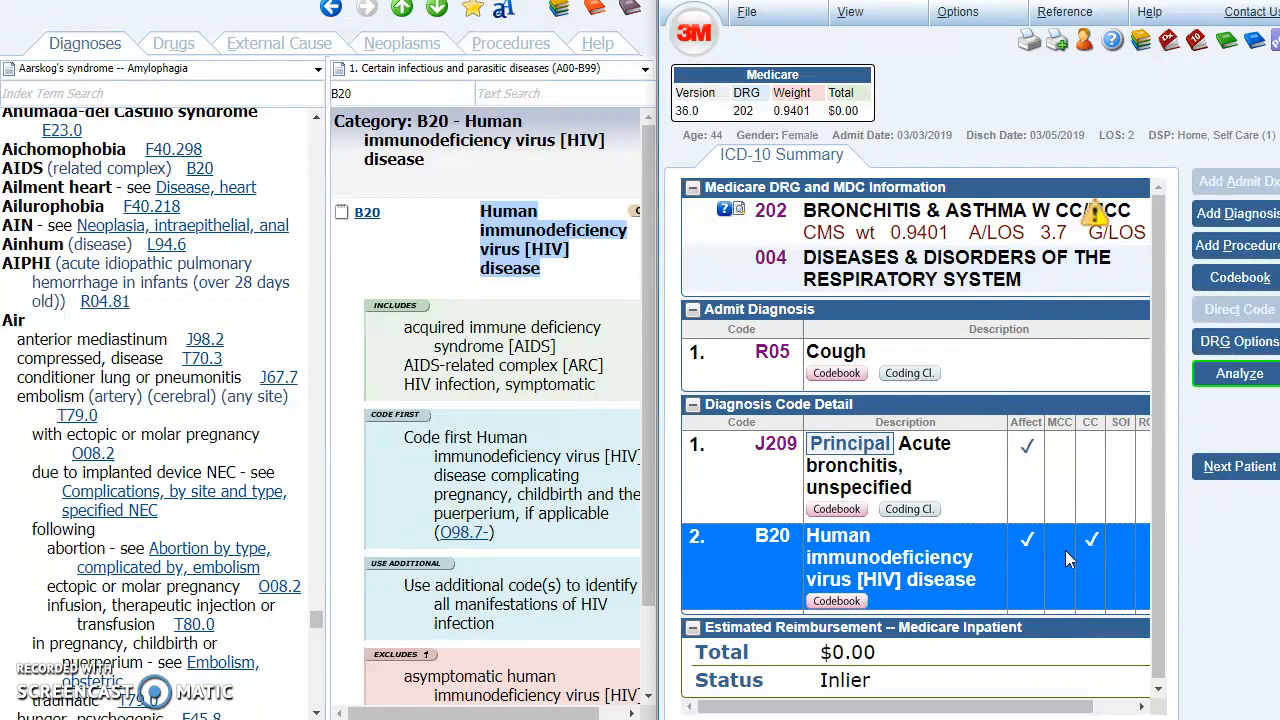
- Start the next patient's case with age at admission 54 and the disposition Home, Self Care (UB-01)
left_click(1233, 470)
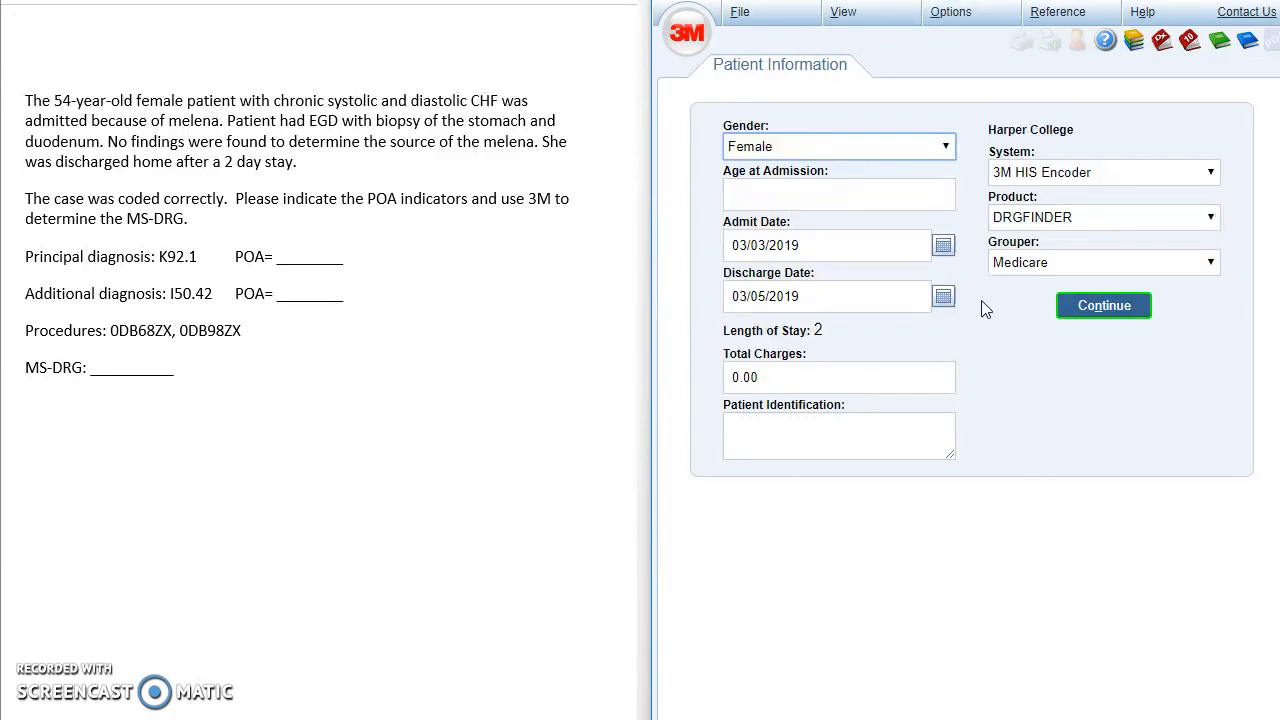
left_click(780, 194)
type("54")
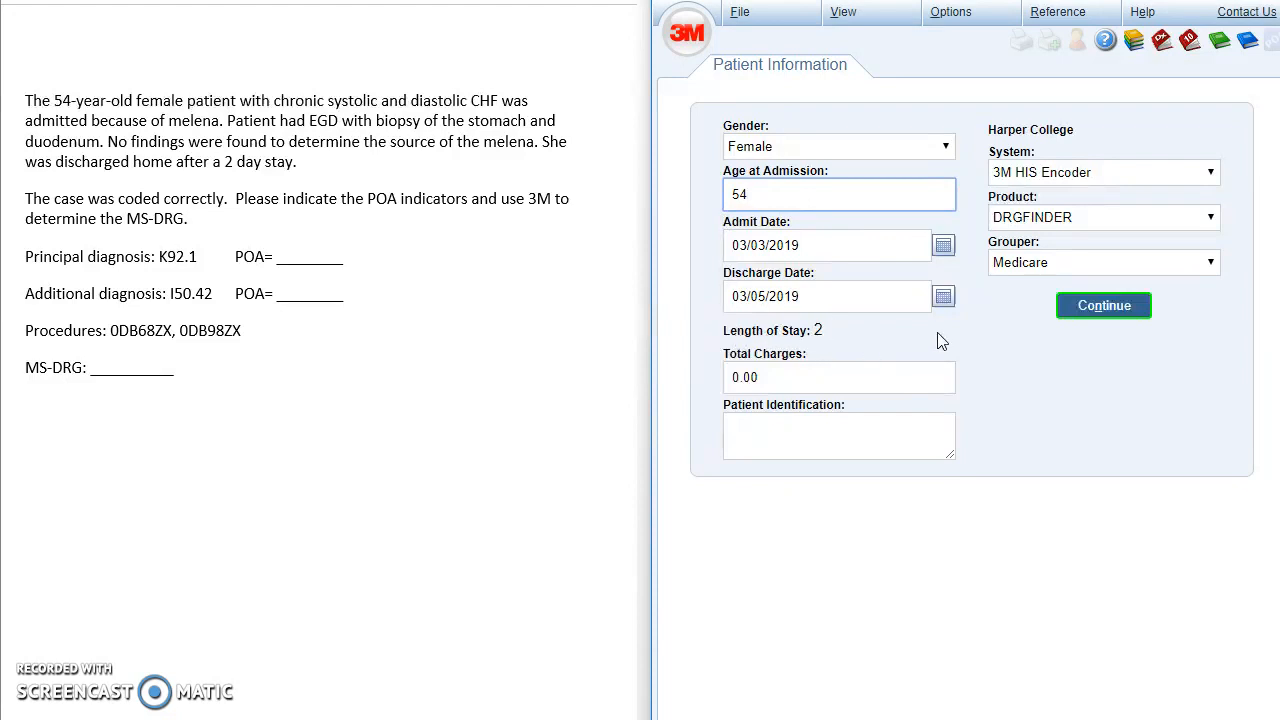
left_click(1063, 406)
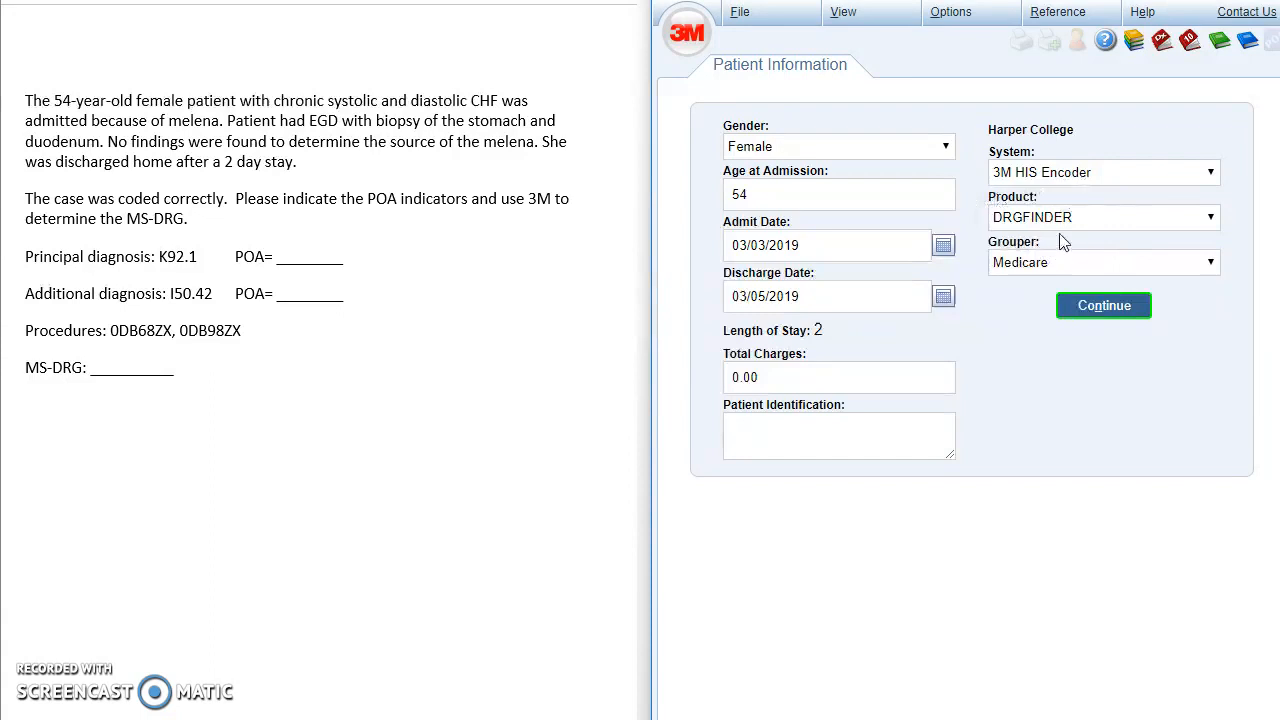
left_click(1124, 313)
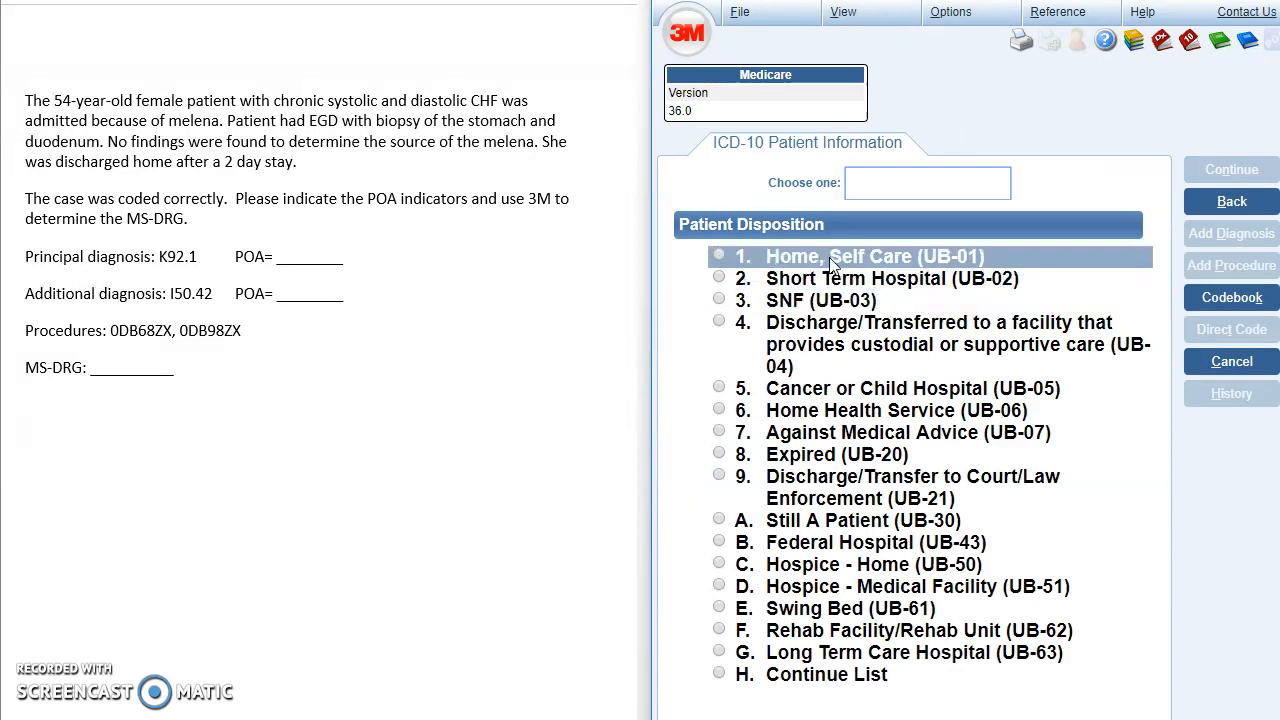
left_click(804, 256)
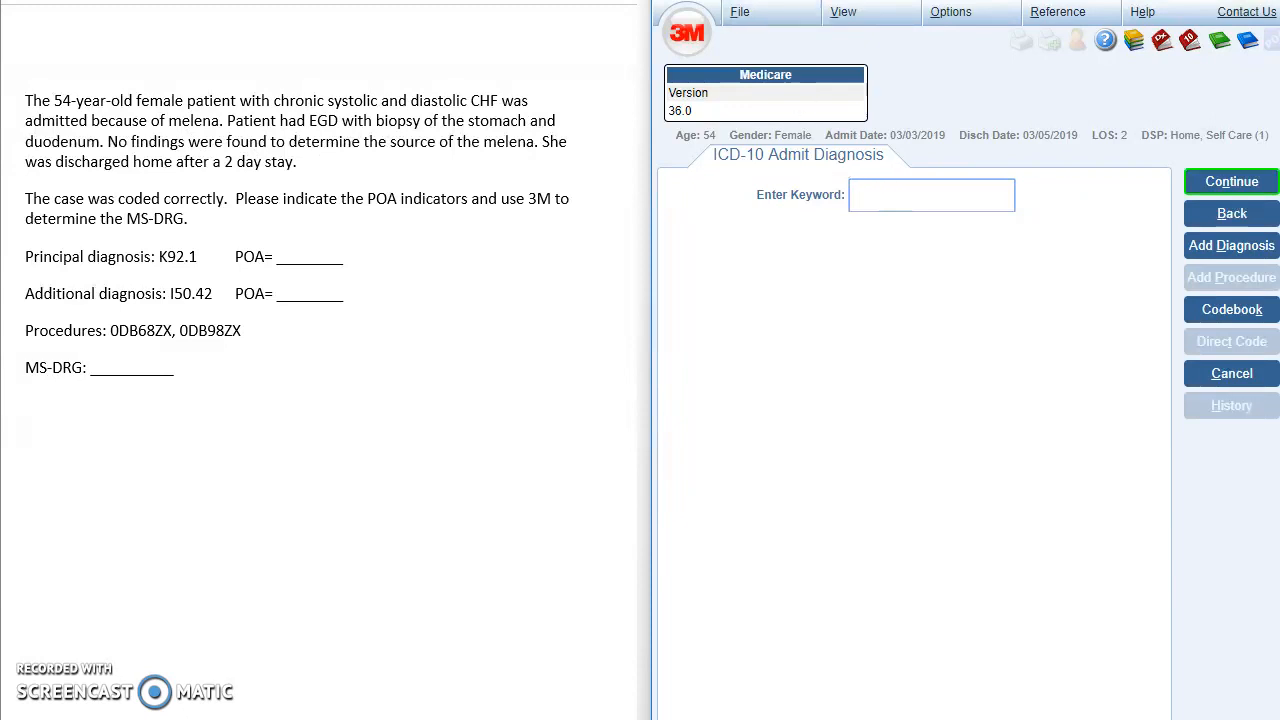
- Look up melena in the diagnosis index and add K92.1 as the admit diagnosis, acknowledging its instructional notes
left_click_drag(400, 1, 0, 26)
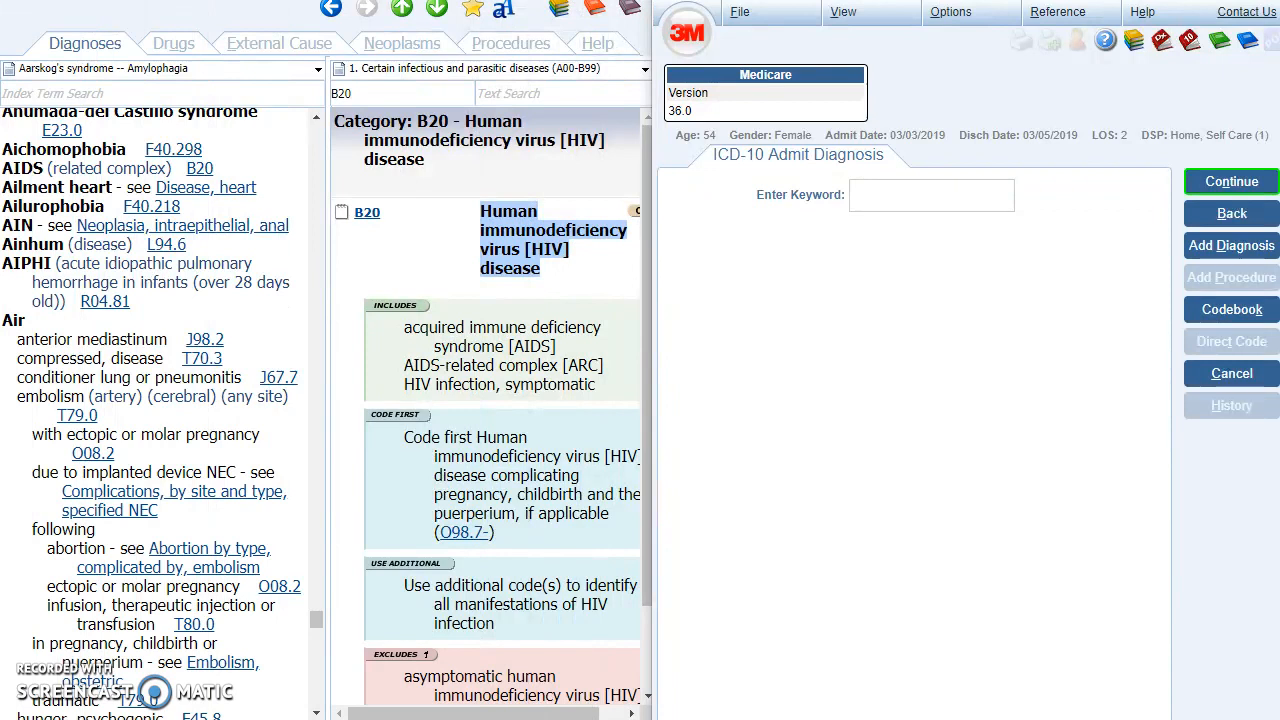
left_click(183, 93)
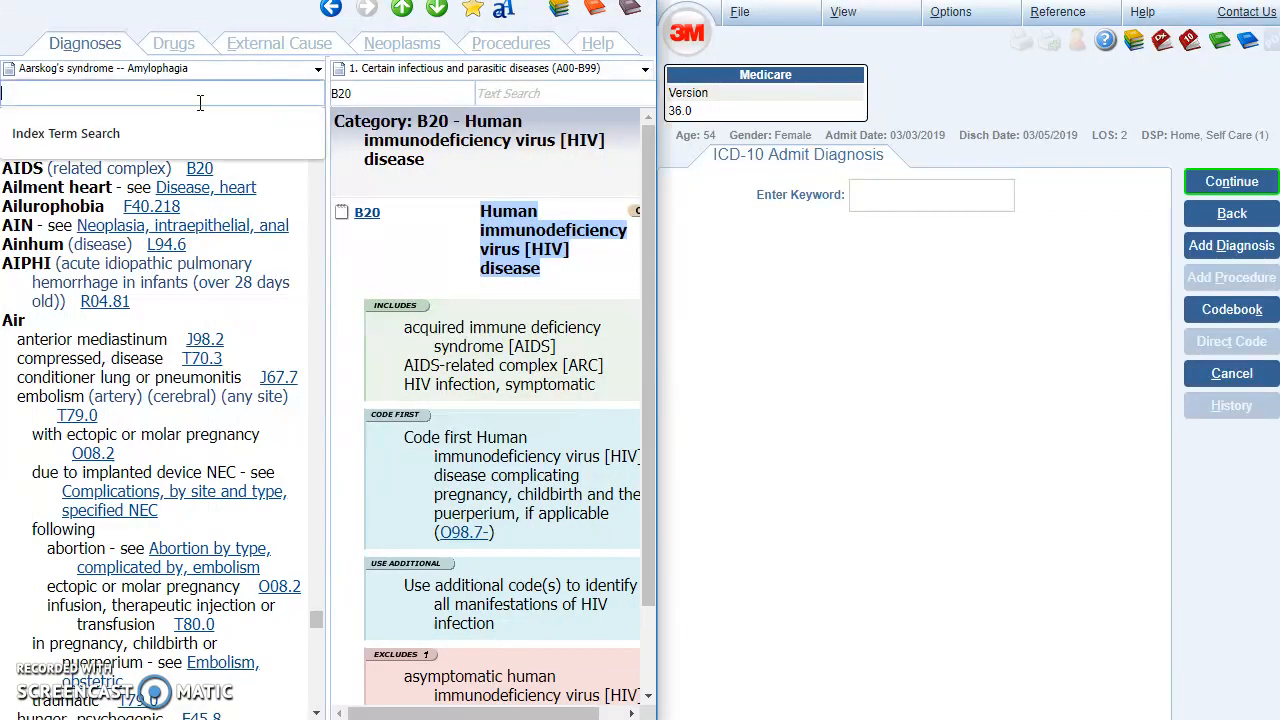
type("melena")
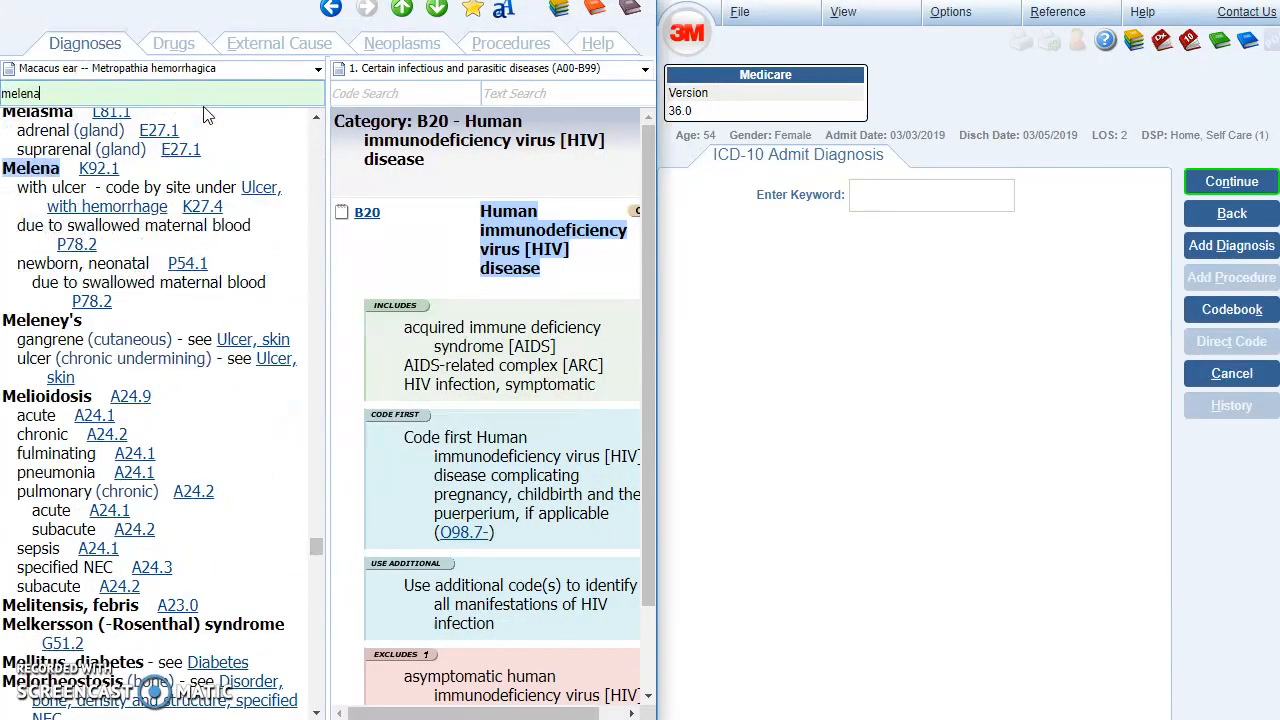
left_click(90, 174)
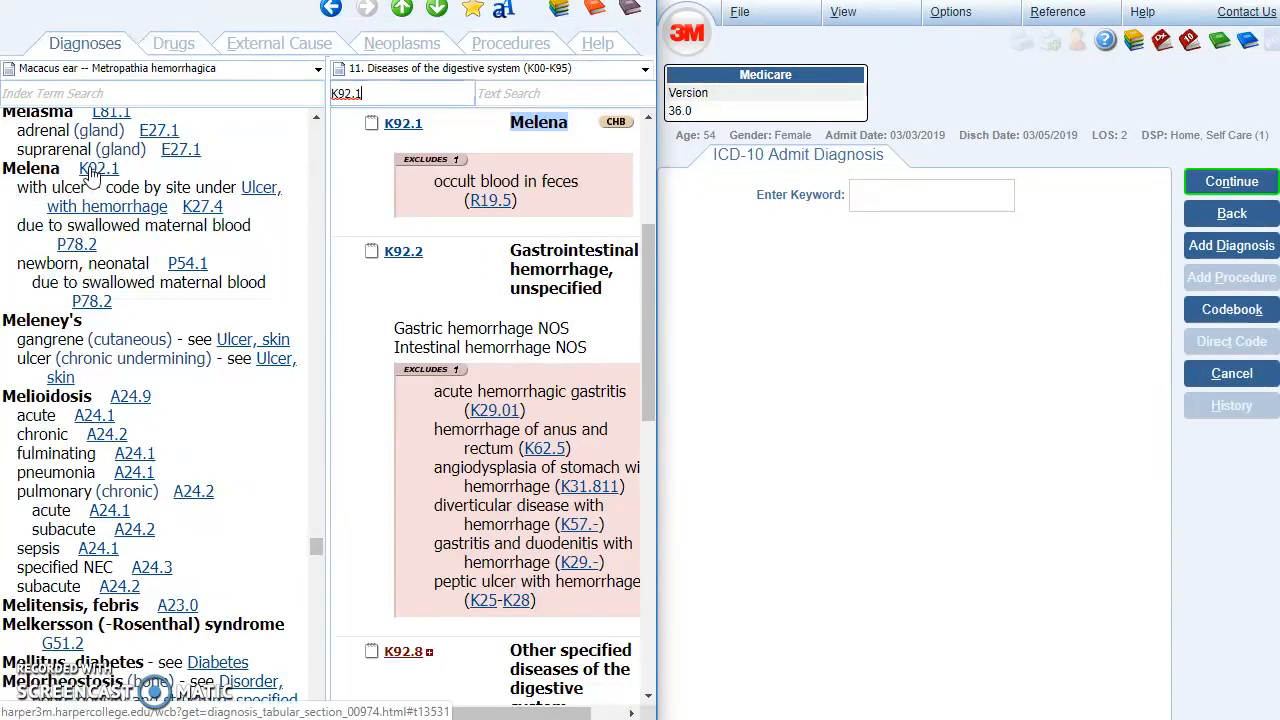
left_click_drag(649, 252, 649, 211)
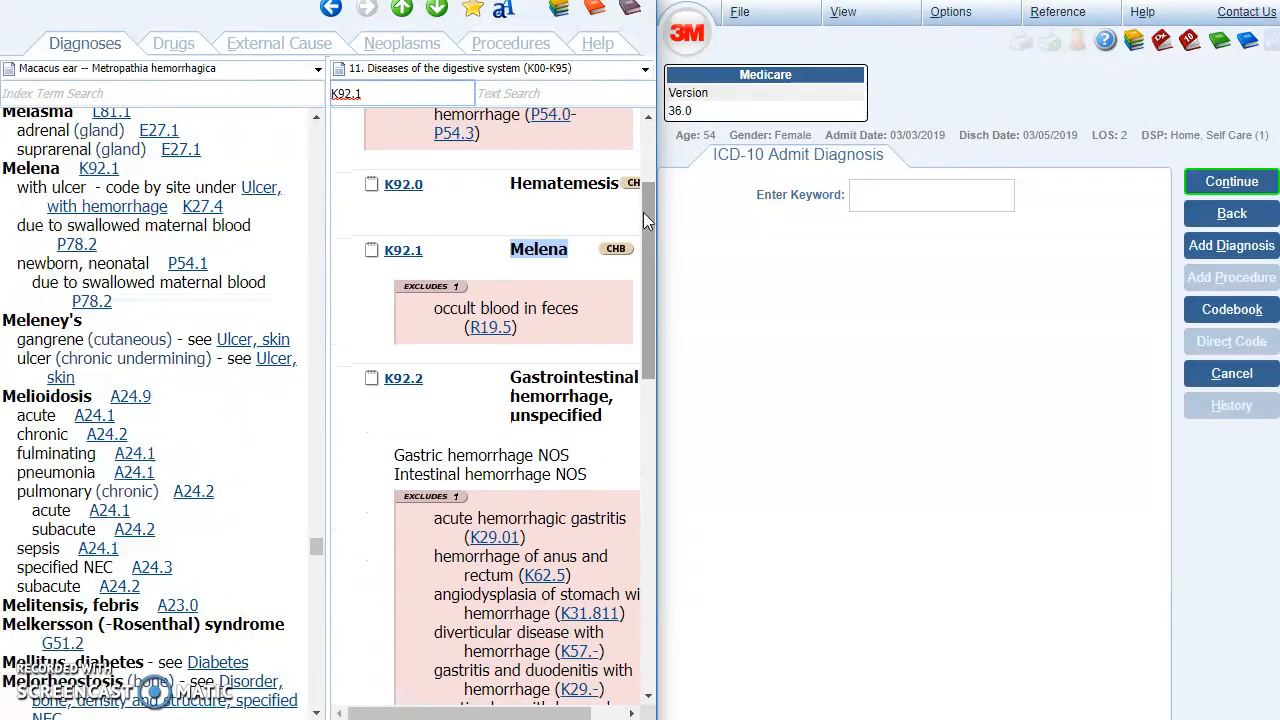
left_click(403, 254)
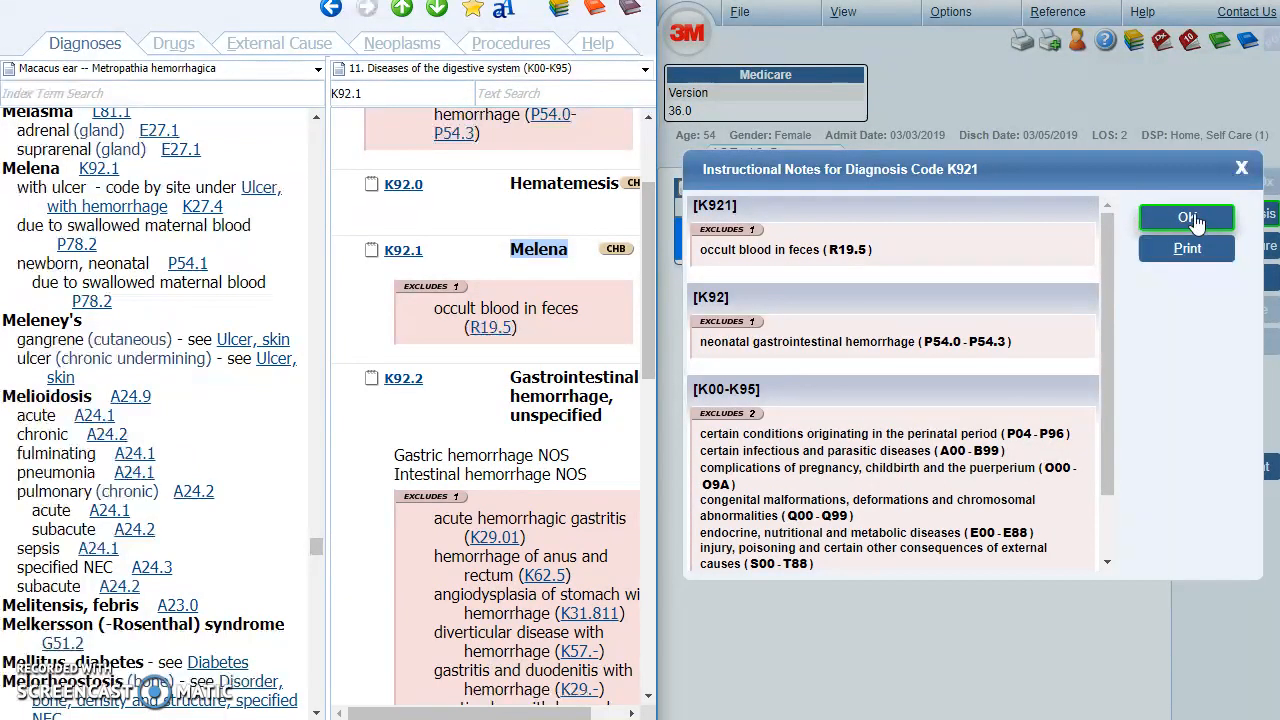
left_click(1187, 219)
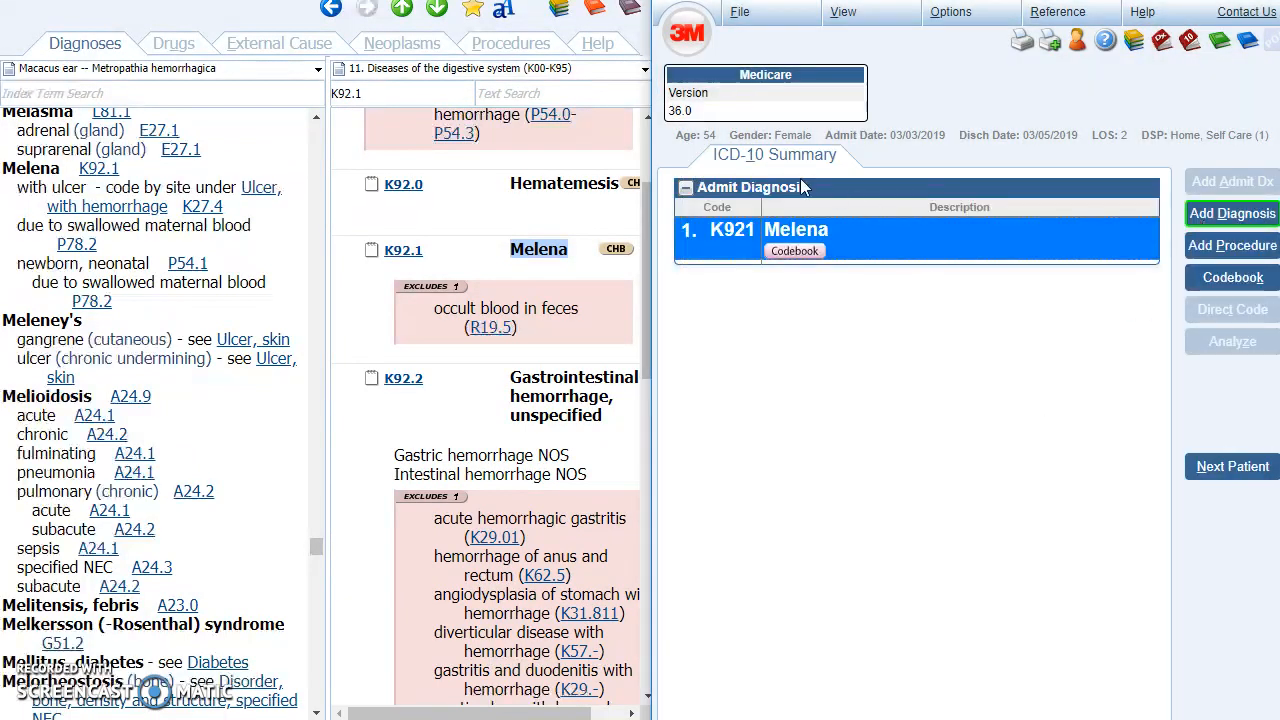
- Add K92.1 for melena as the principal diagnosis from the codebook, acknowledging its instructional notes
left_click(1236, 218)
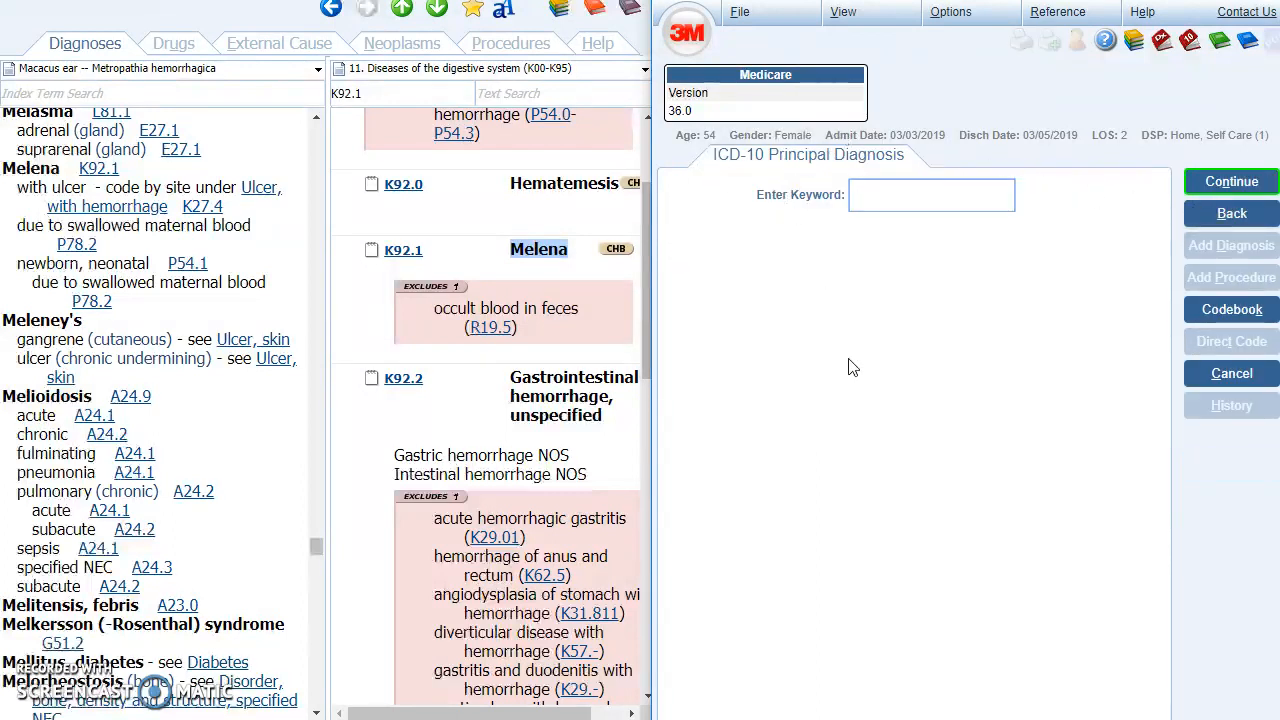
key("alt+Tab")
left_click_drag(0, 0, 329, 0)
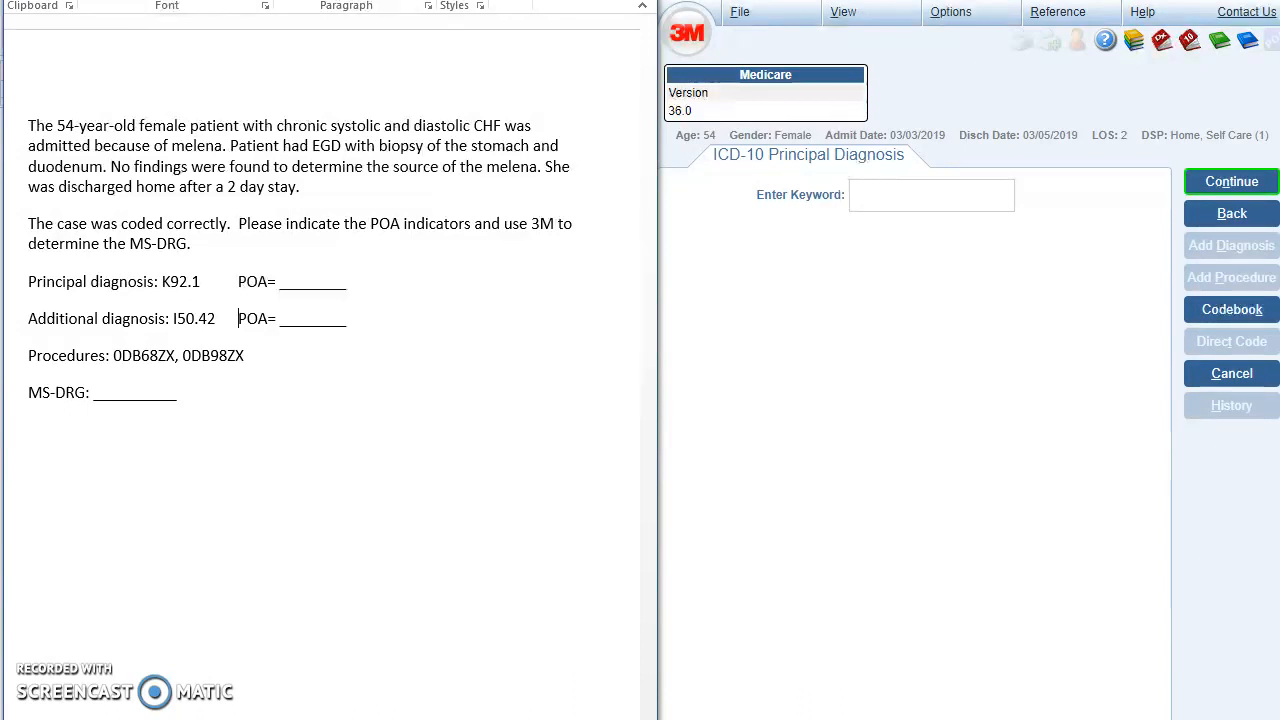
left_click_drag(620, 1, 0, 1)
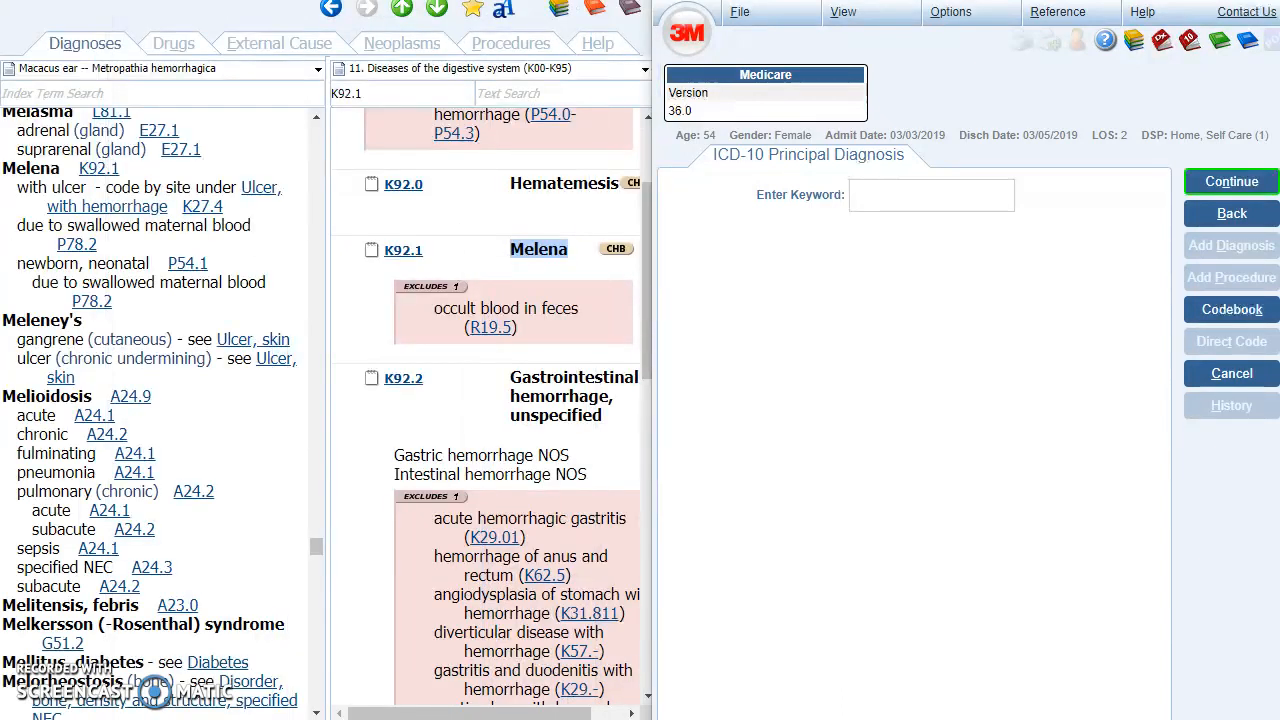
left_click(889, 198)
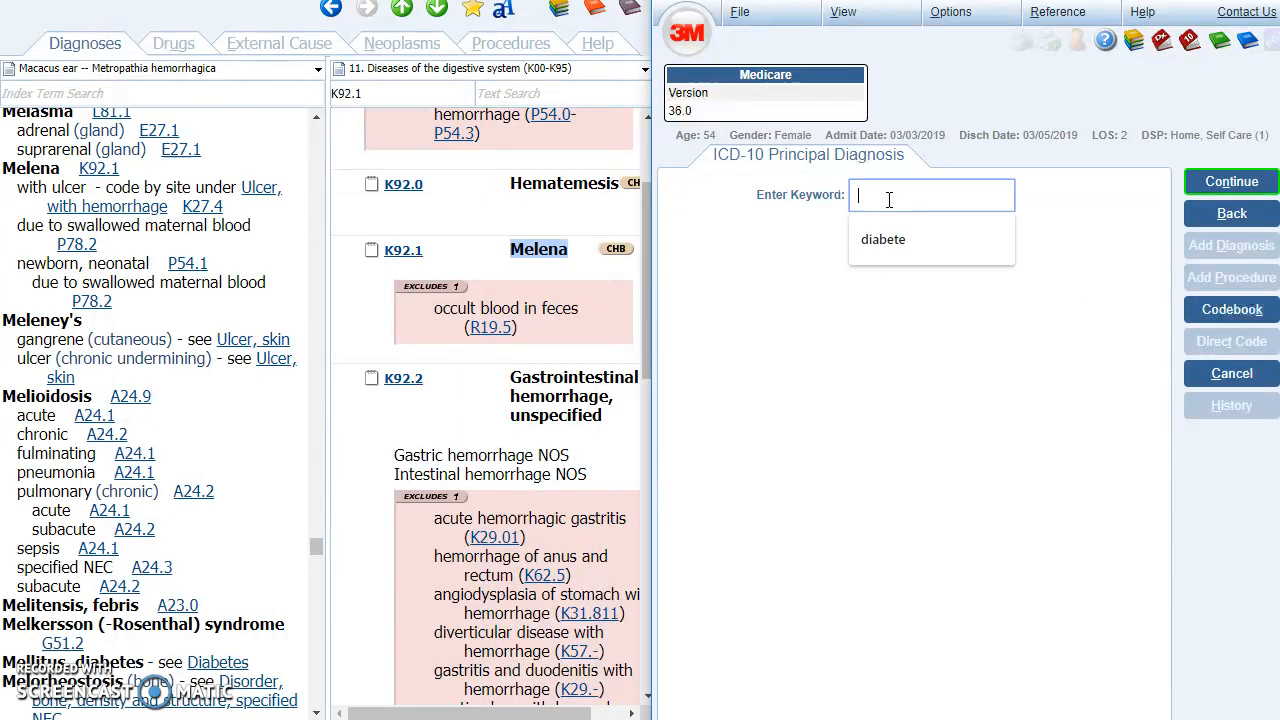
scroll(130, 190, "up", 2)
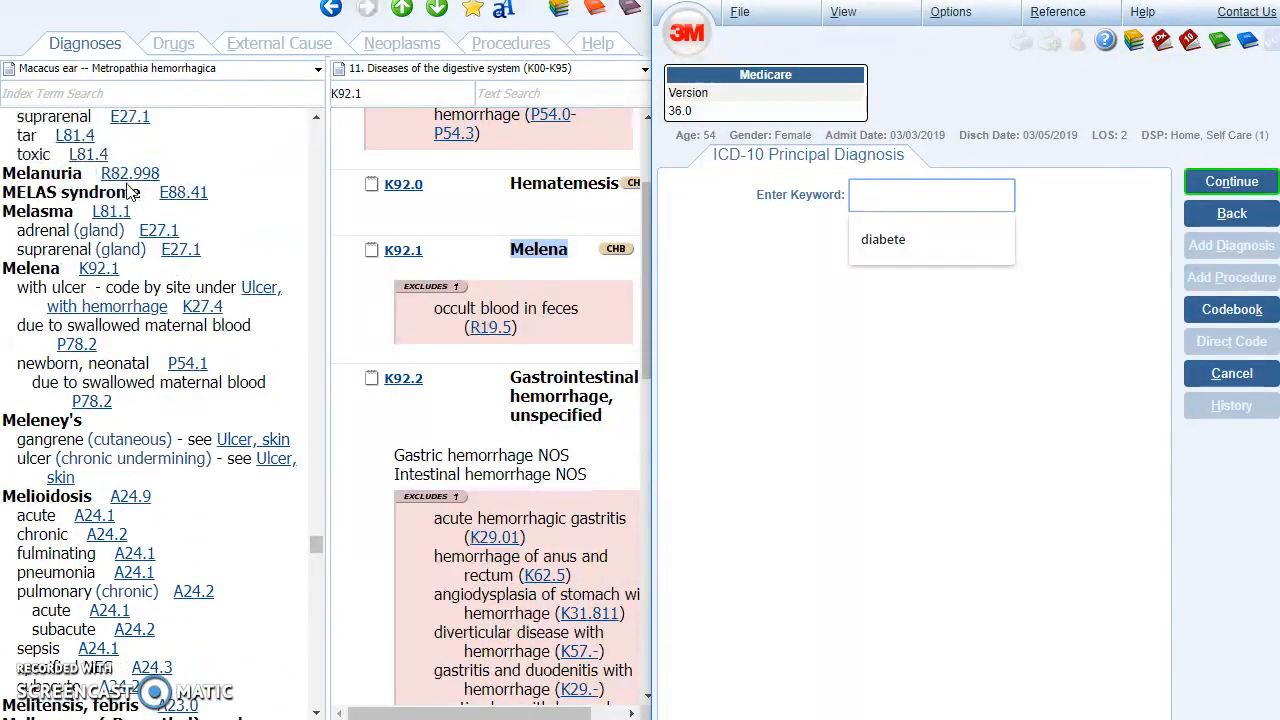
left_click(95, 270)
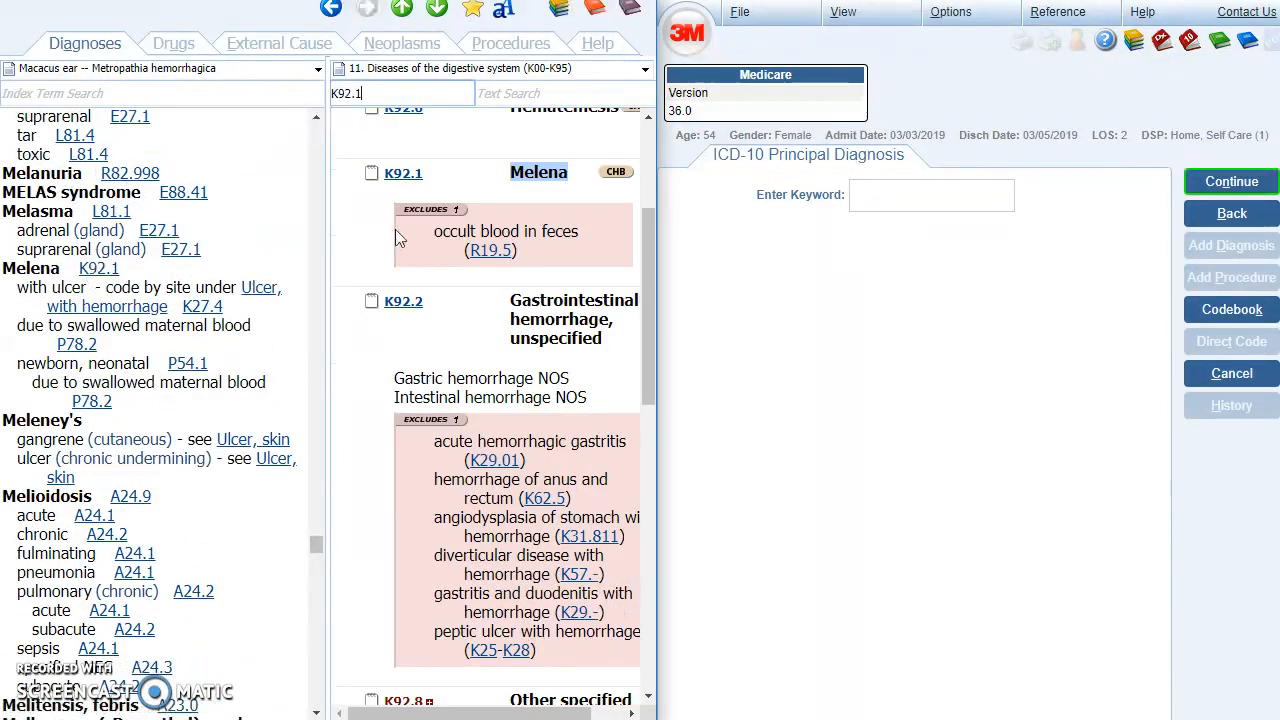
left_click(403, 174)
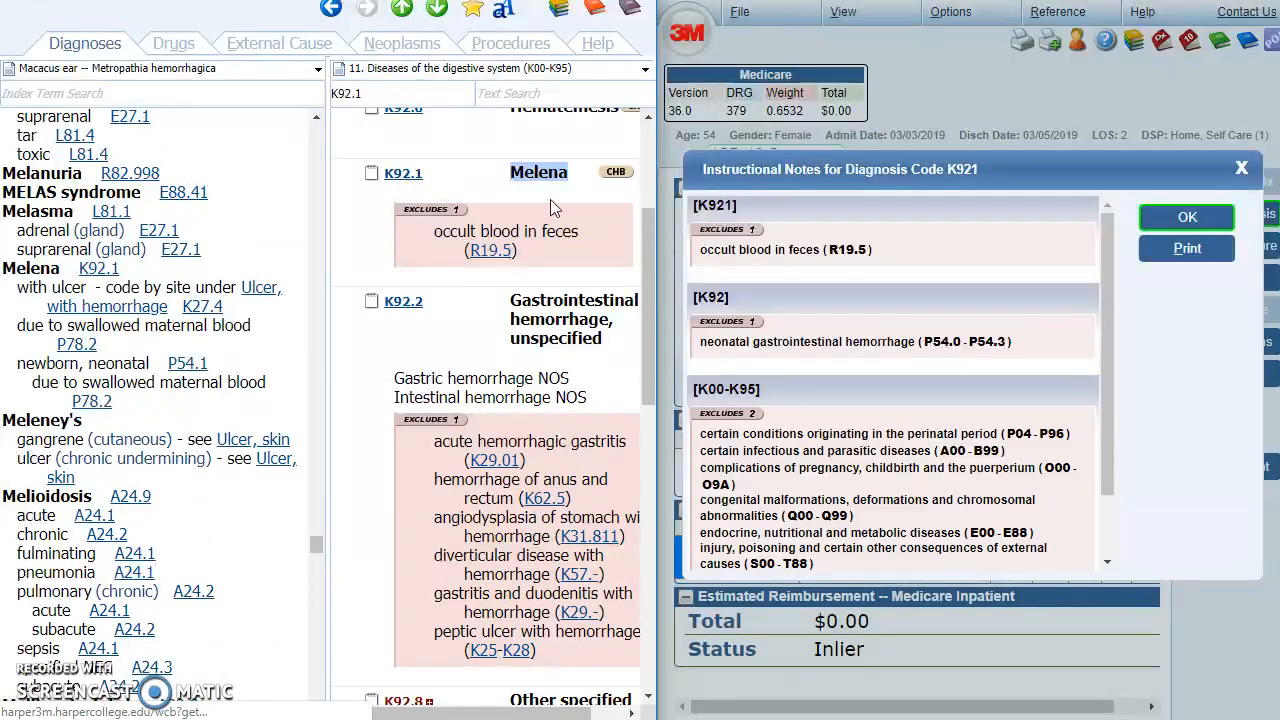
left_click(1188, 217)
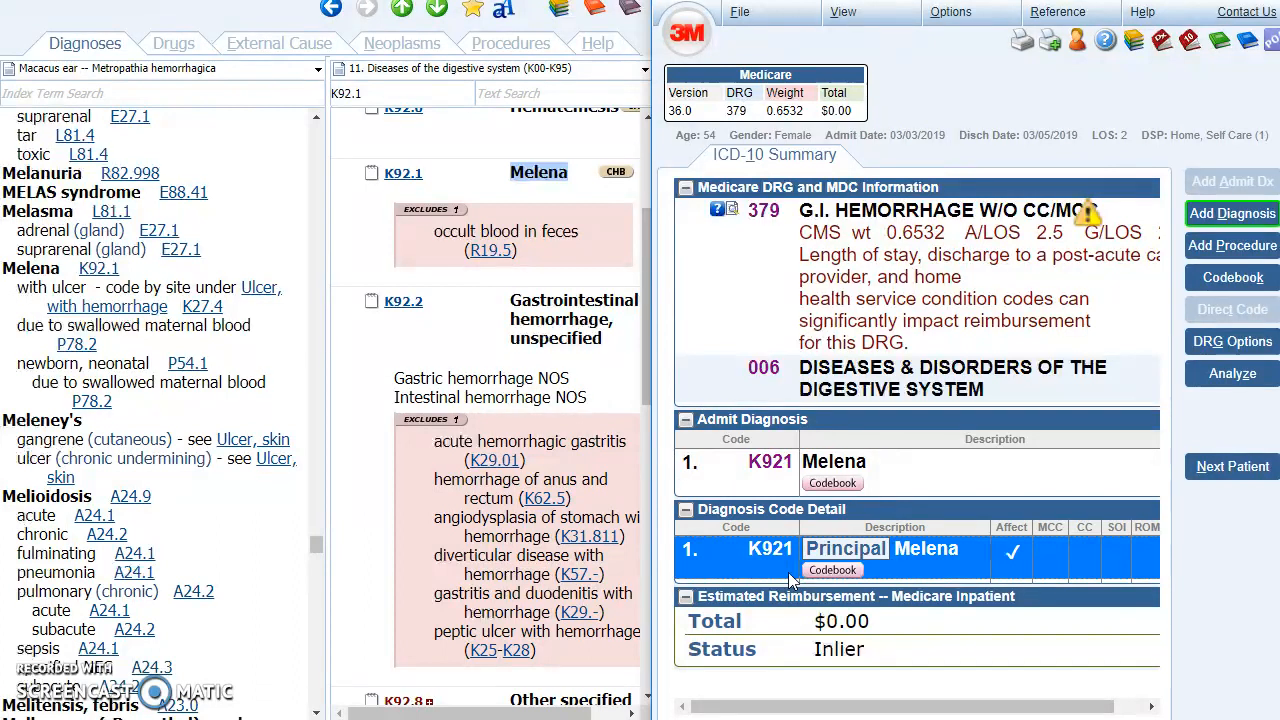
- Find code I50.42 from the case document in the codebook and add it as an additional diagnosis, acknowledging its instructional notes
left_click_drag(0, 0, 331, 0)
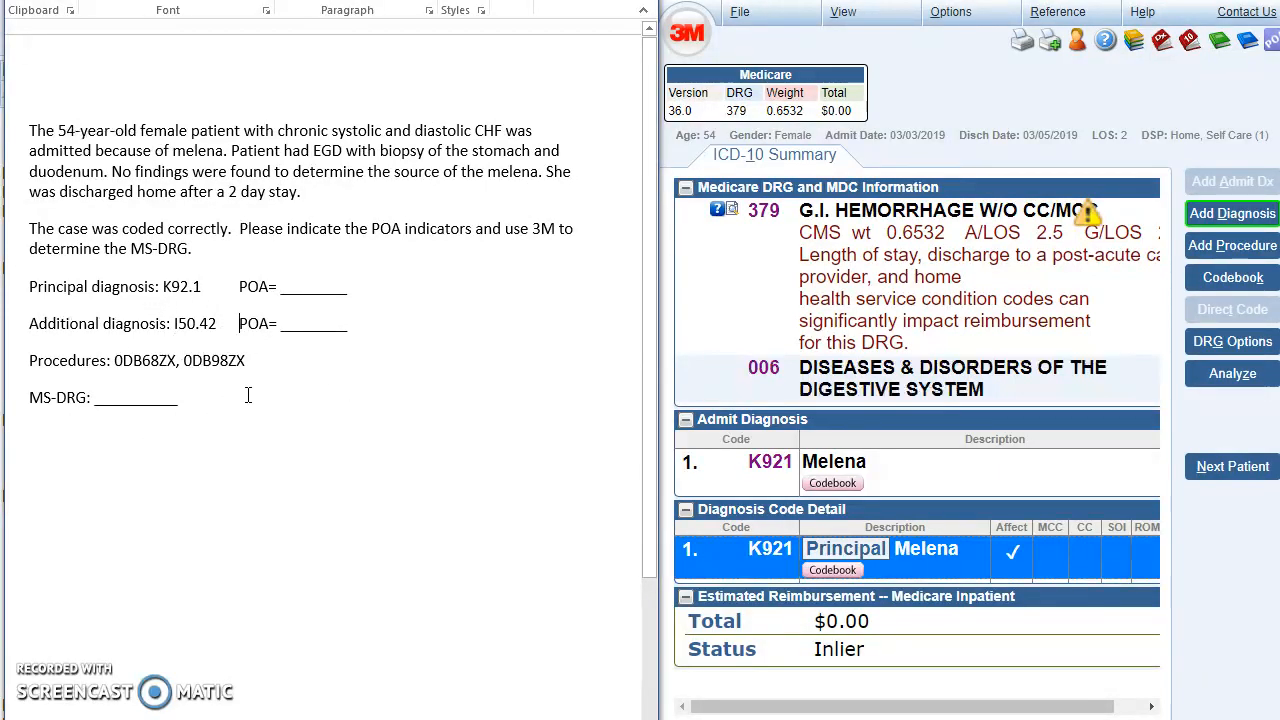
left_click_drag(298, 0, 0, 0)
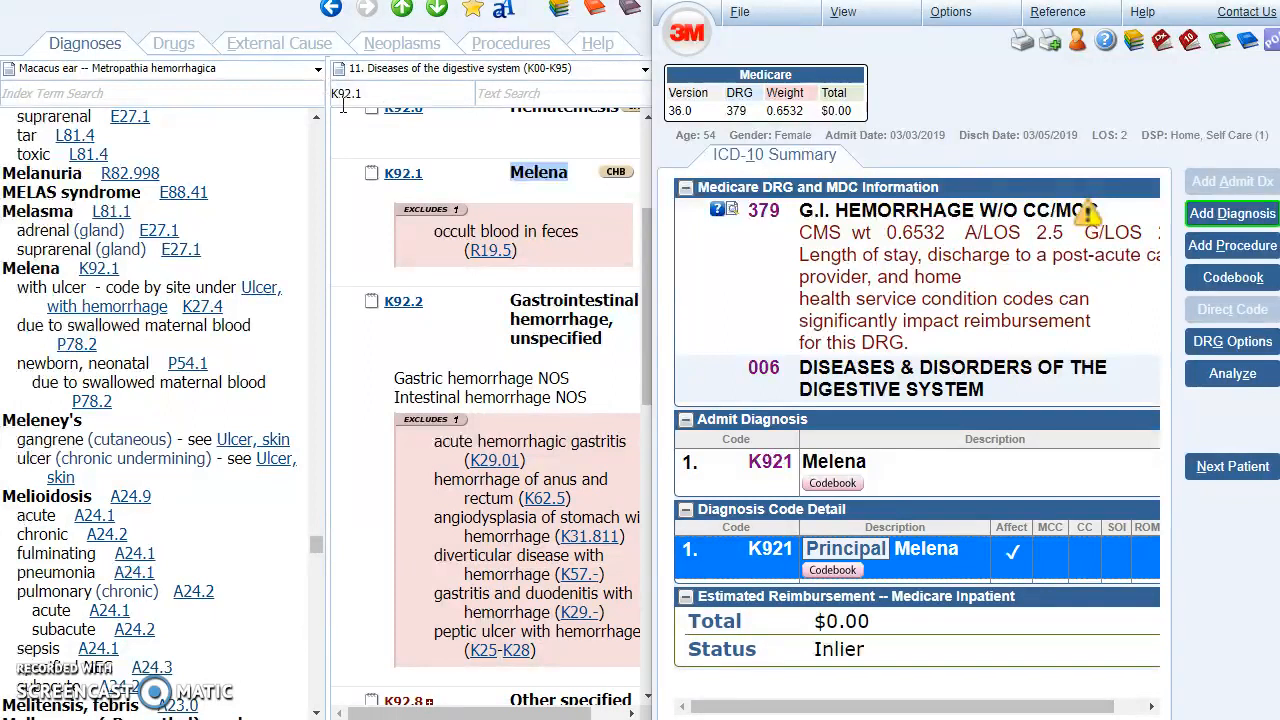
left_click_drag(385, 91, 321, 91)
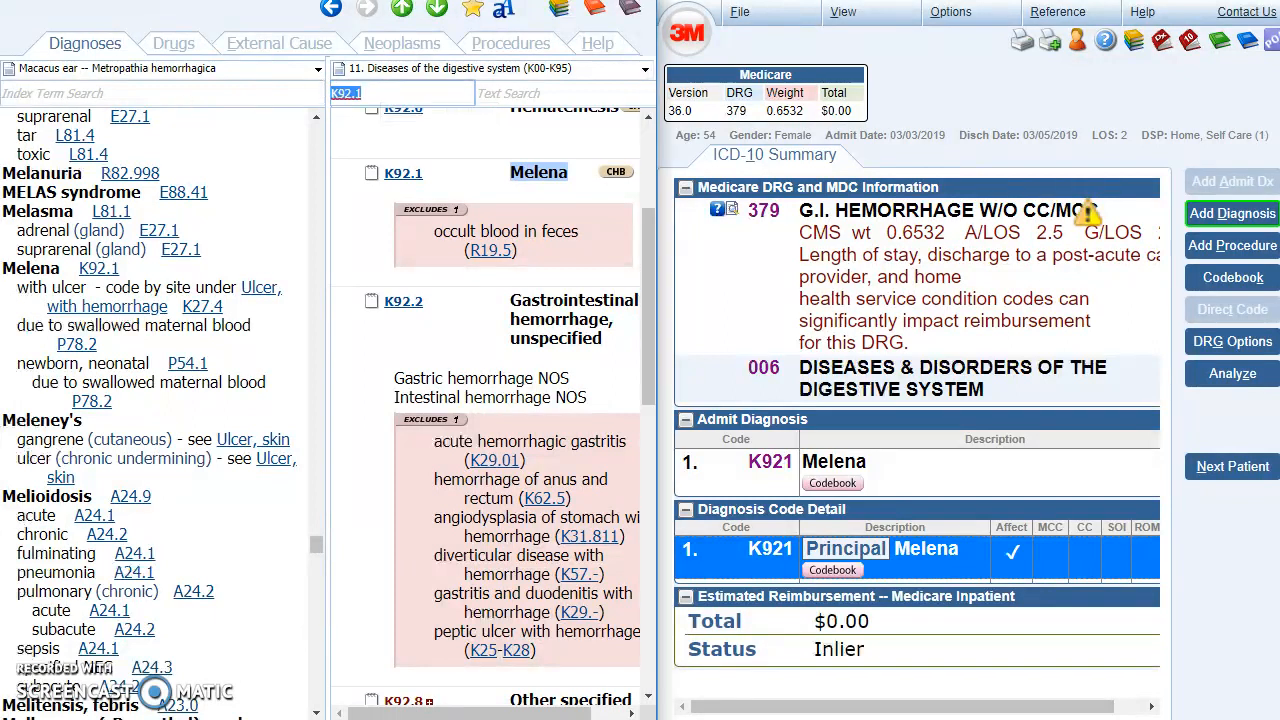
type("i50")
key("Return")
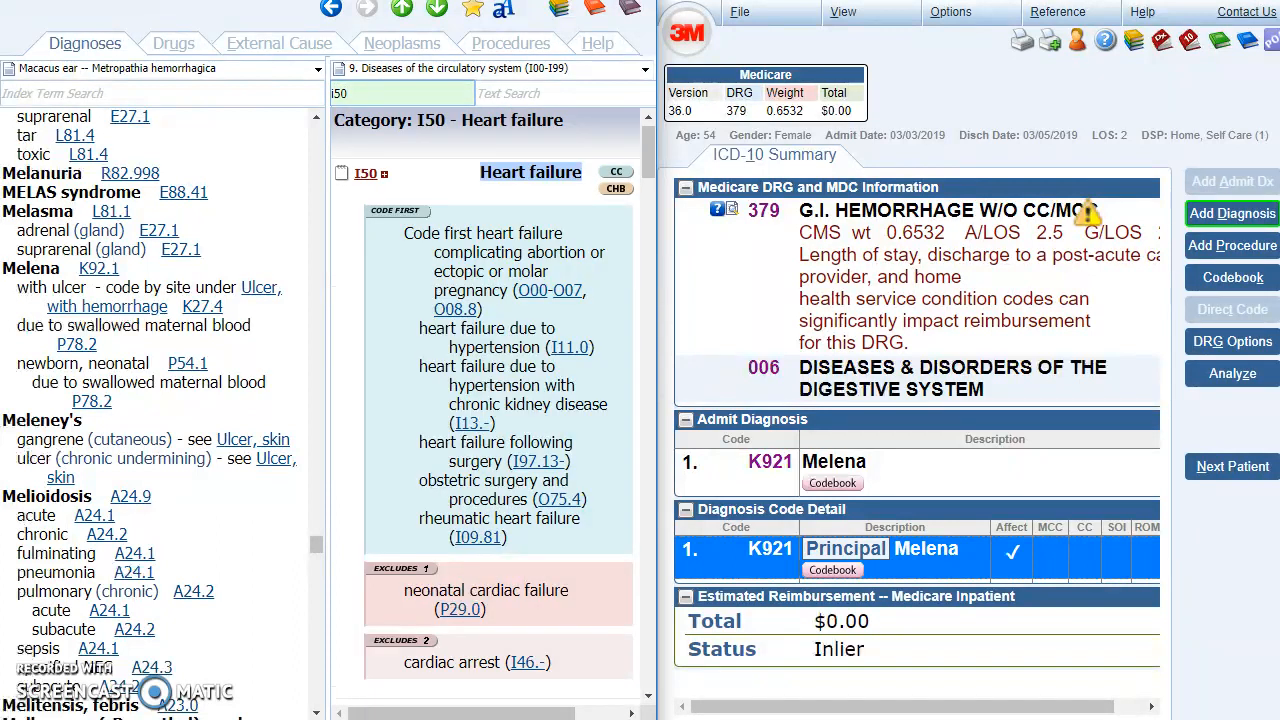
type("42")
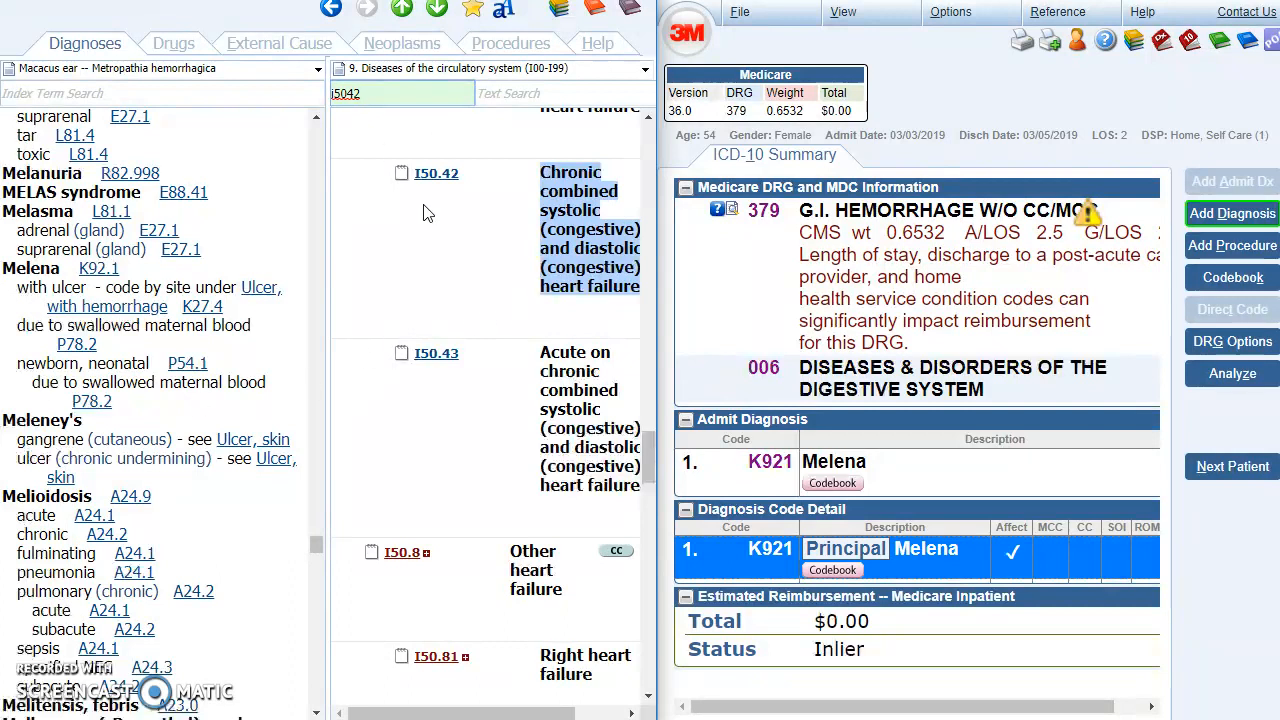
left_click(437, 176)
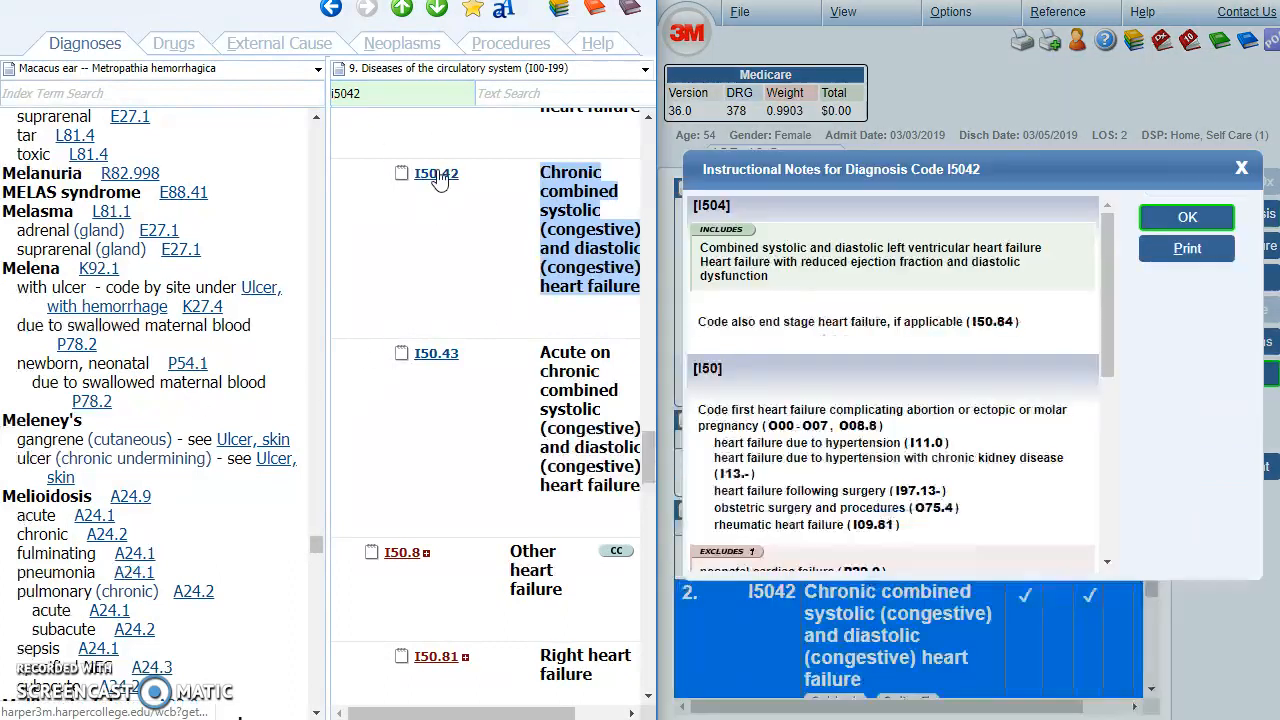
left_click(1188, 218)
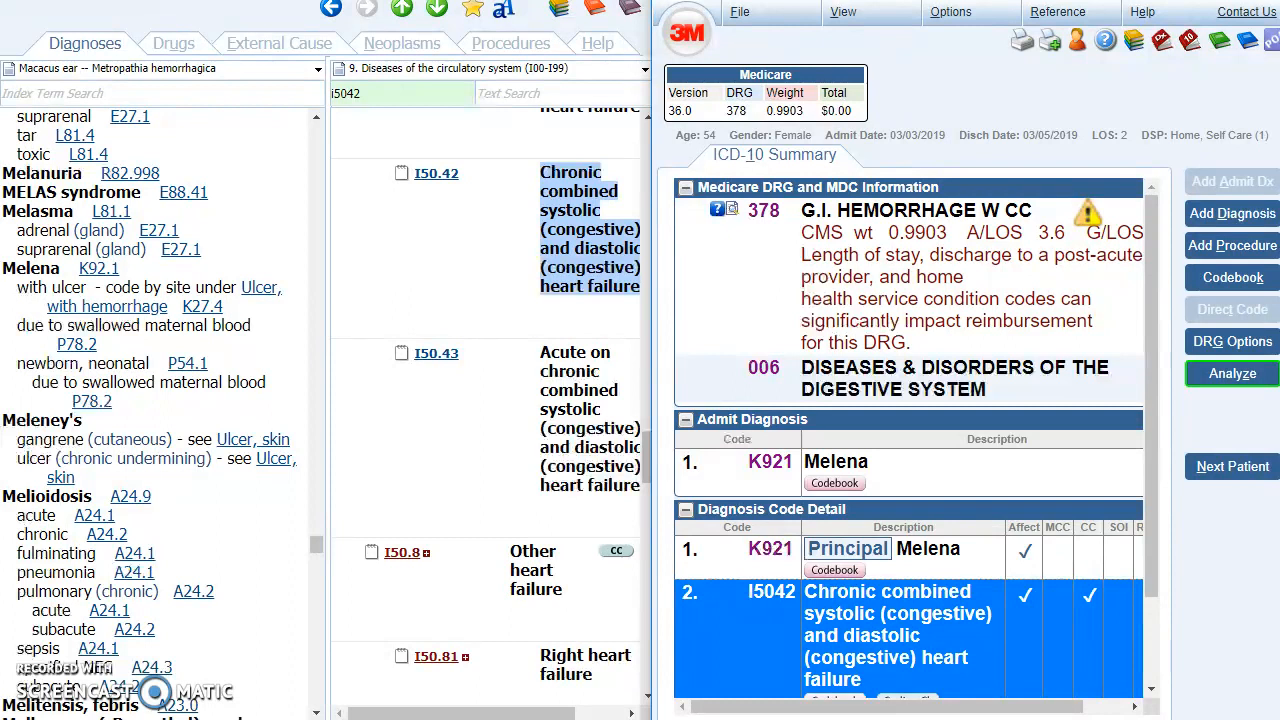
- Check the case document's procedures and start building 0DB68ZX with section Medical and Surgical, body system Gastrointestinal System and operation Excision
left_click_drag(0, 0, 653, 7)
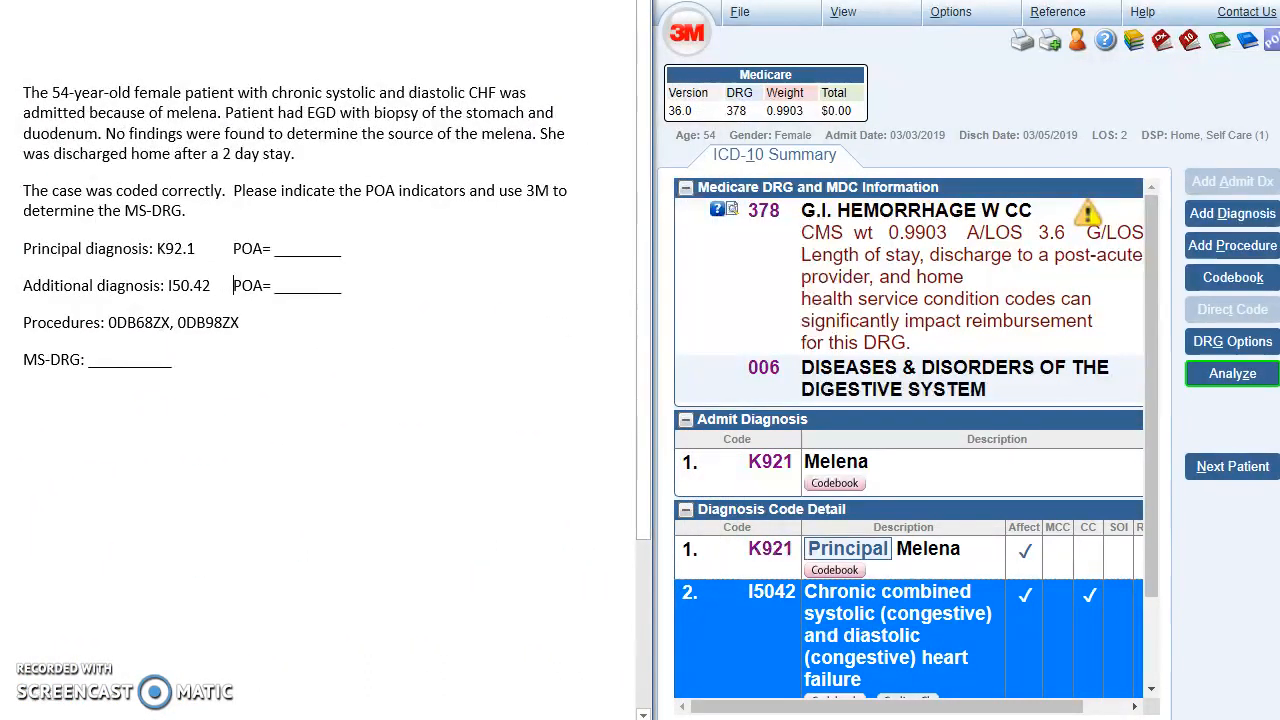
key("super+Up")
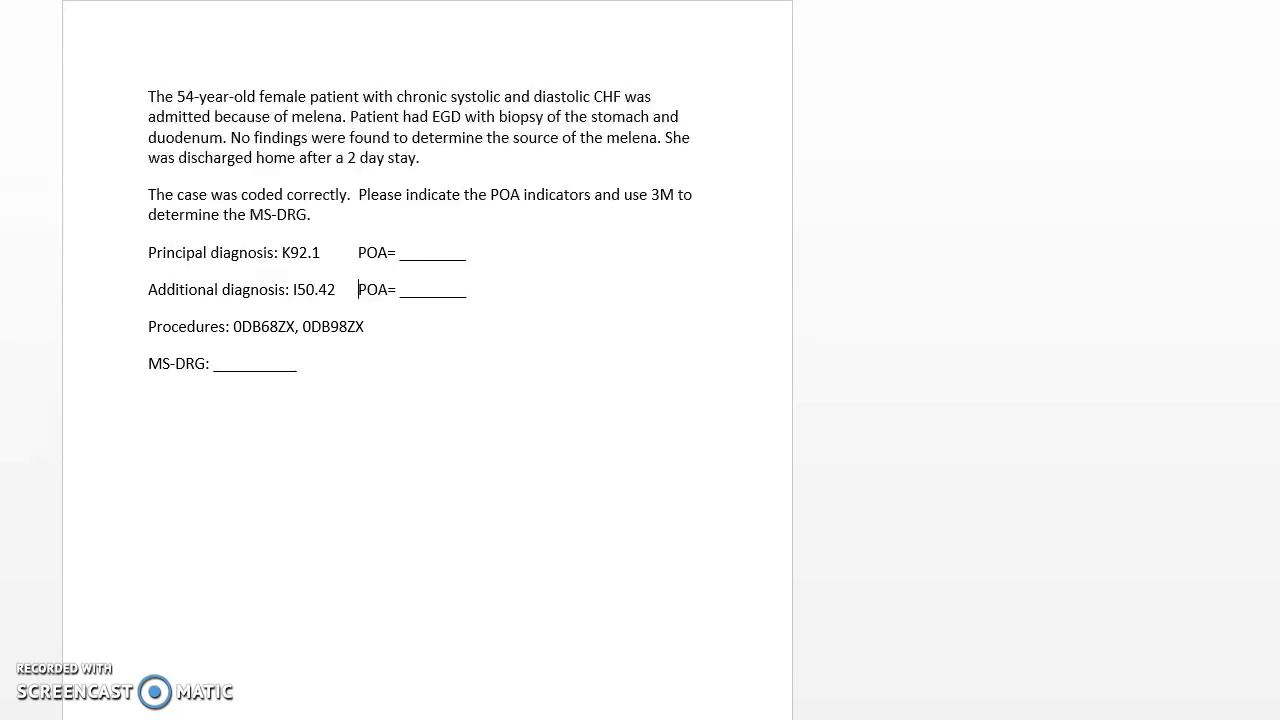
key("alt+Tab")
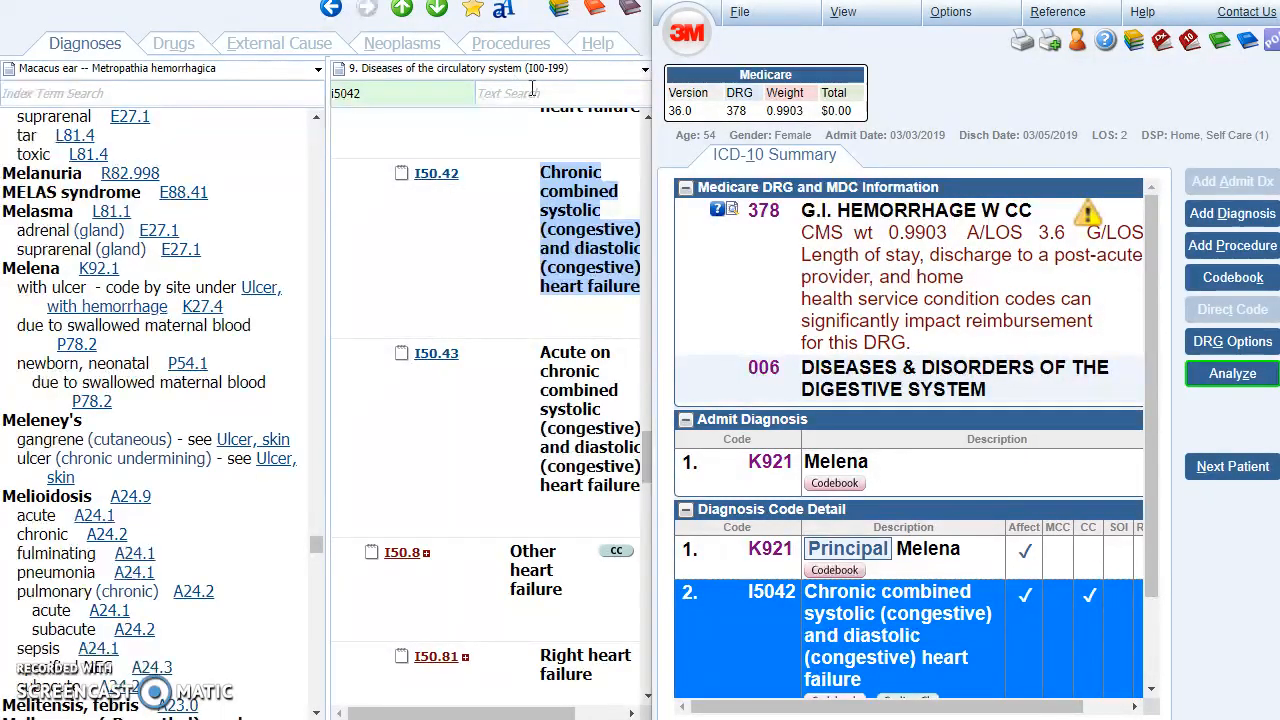
left_click(513, 48)
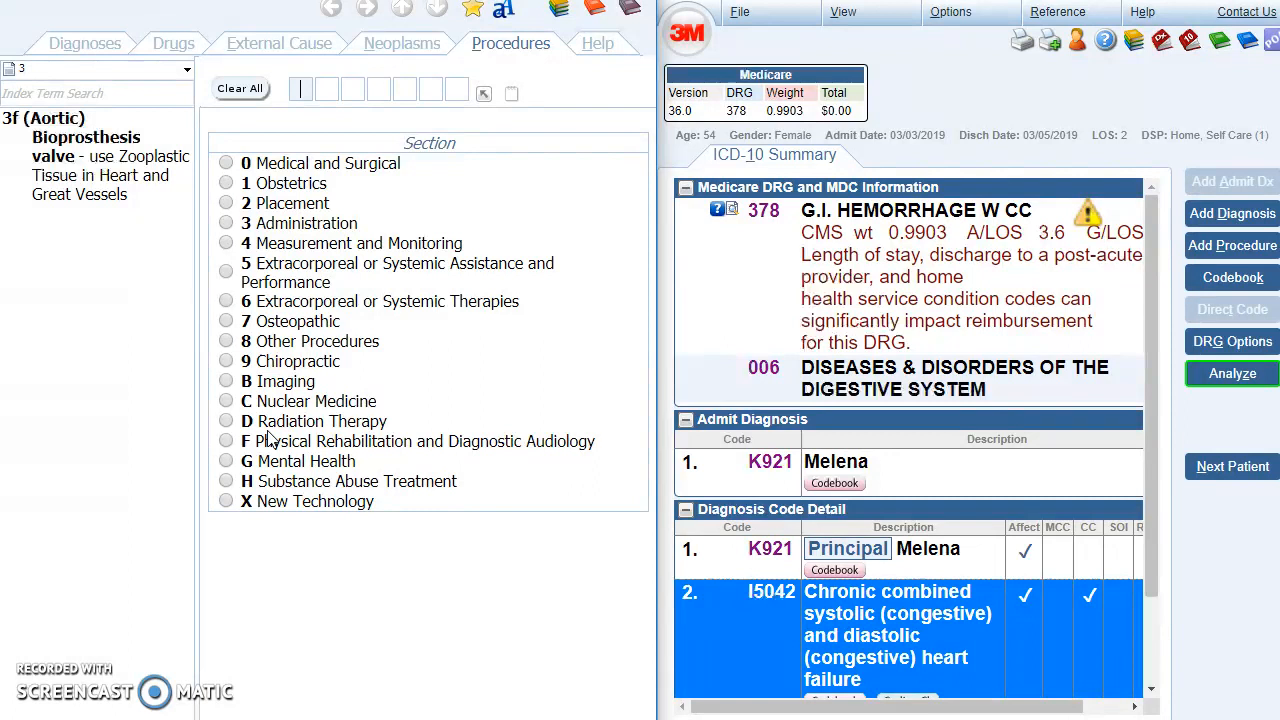
left_click(226, 164)
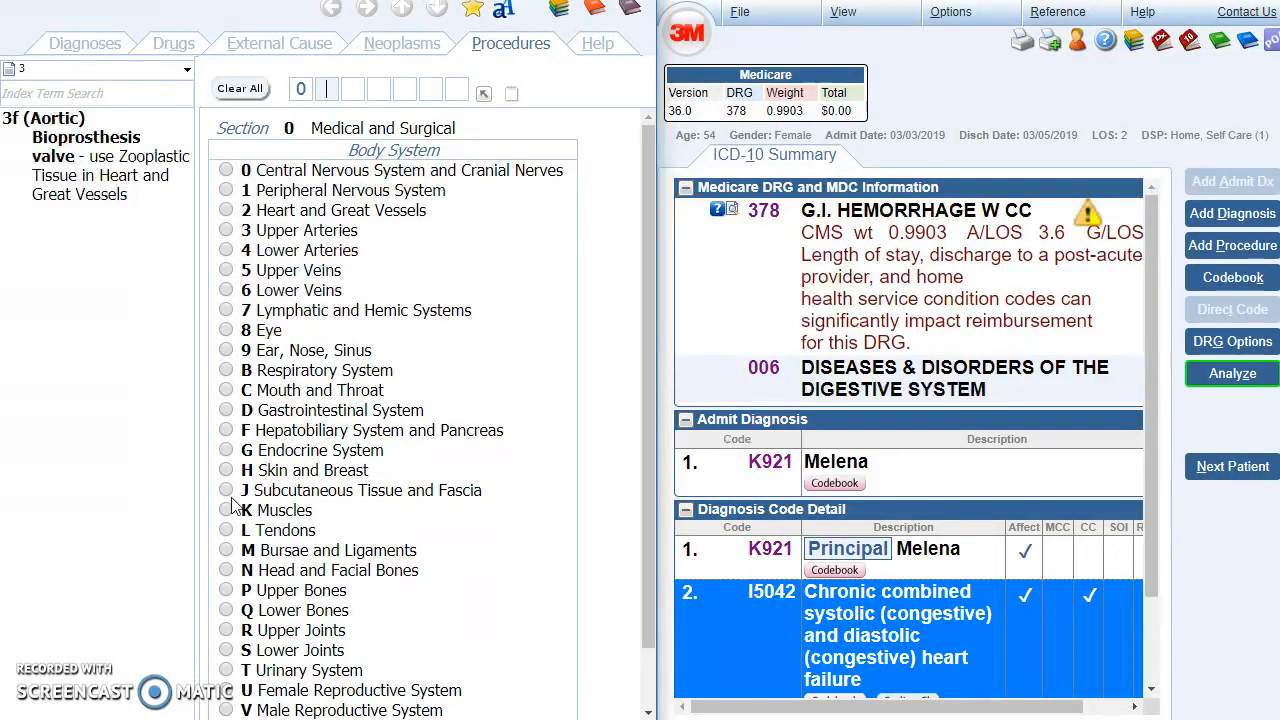
left_click(226, 410)
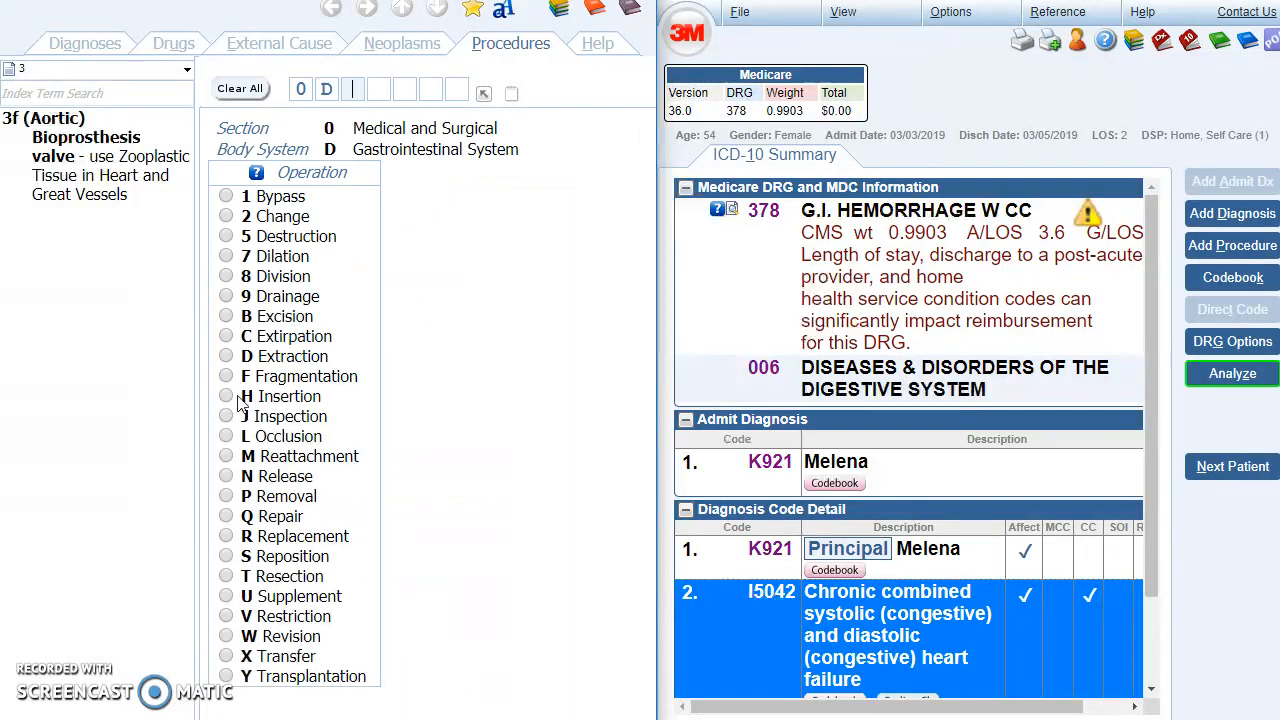
left_click(226, 316)
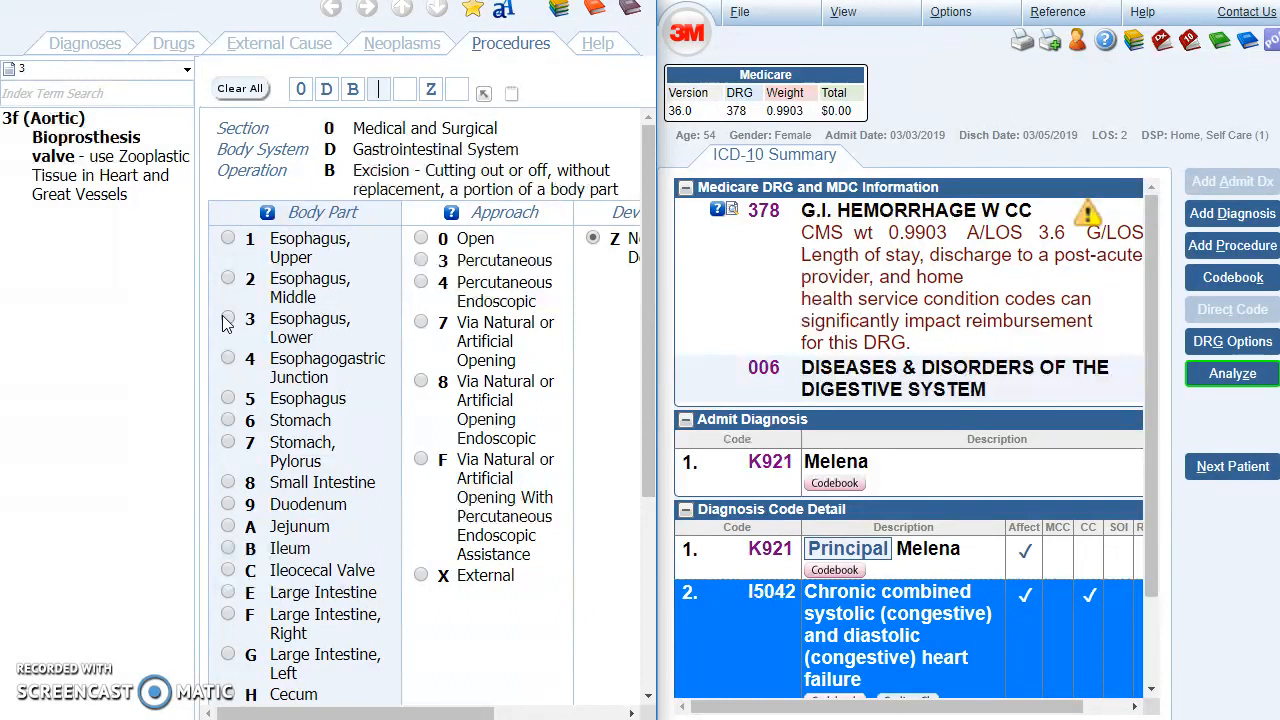
- Complete 0DB68ZX with Stomach, Via Natural or Artificial Opening Endoscopic and the Diagnostic qualifier, add it to the case, and clear the code builder
left_click(228, 421)
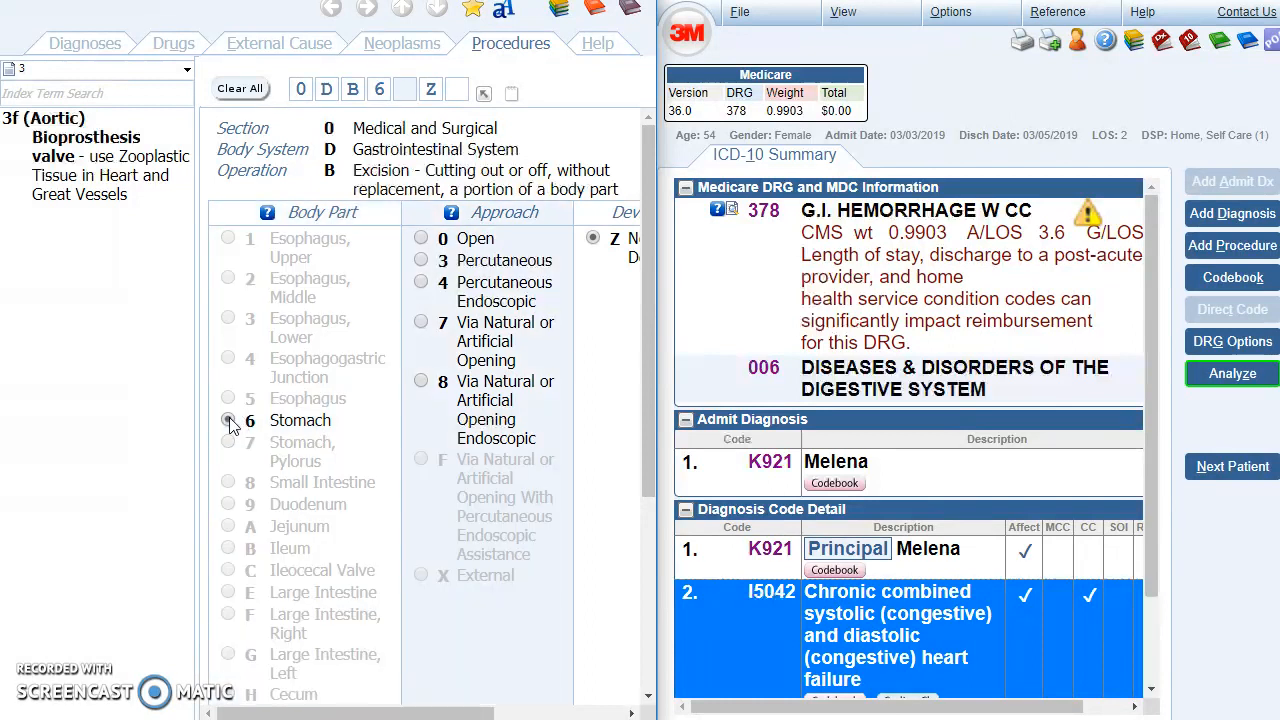
left_click(424, 383)
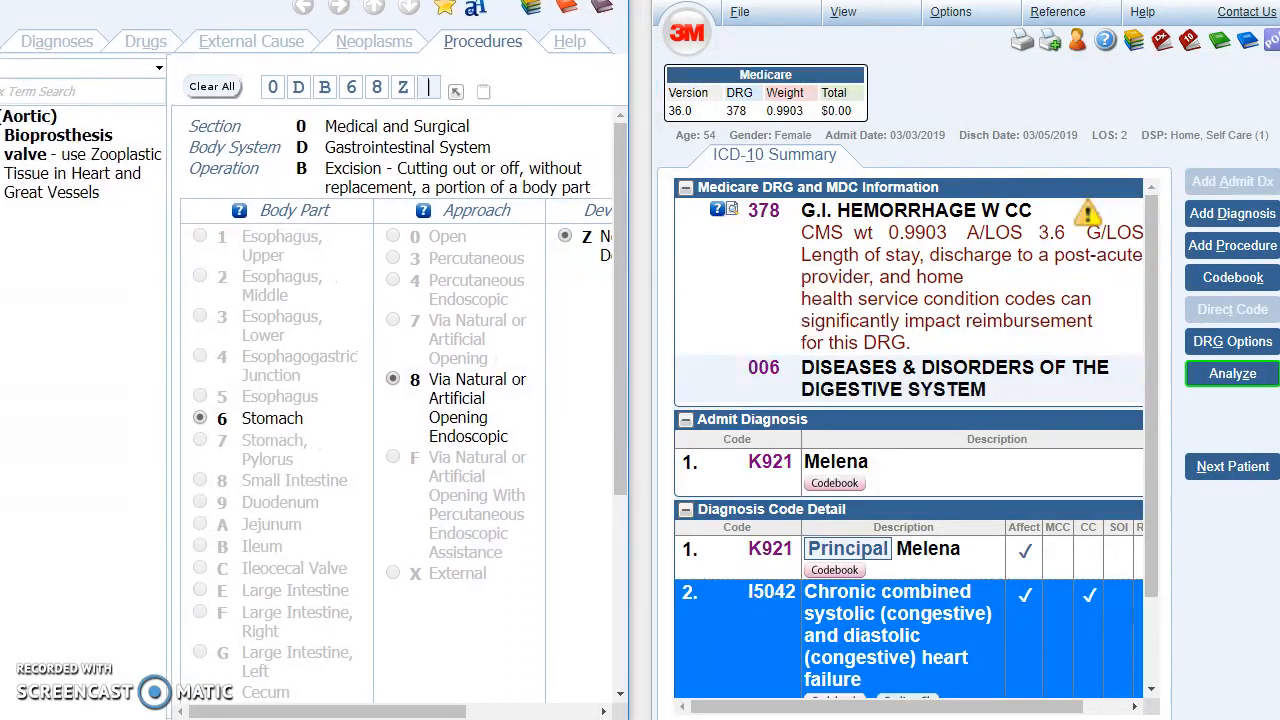
left_click_drag(581, 352, 830, 350)
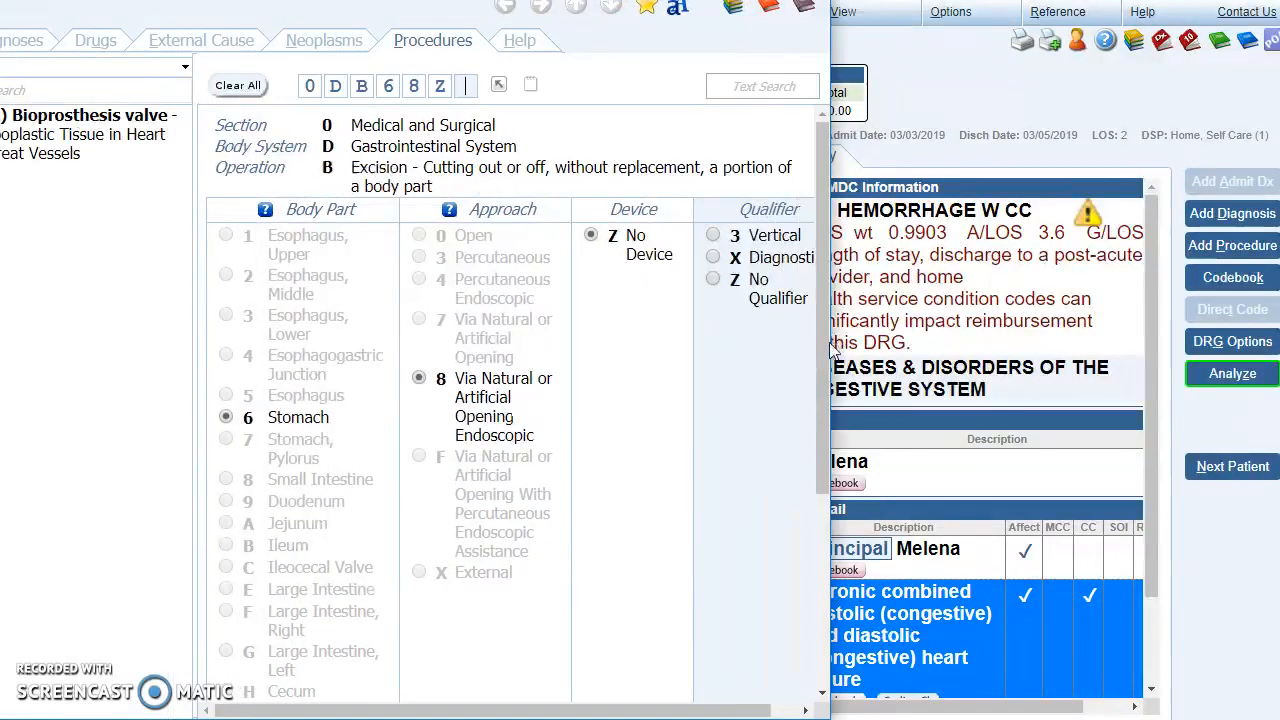
left_click(713, 258)
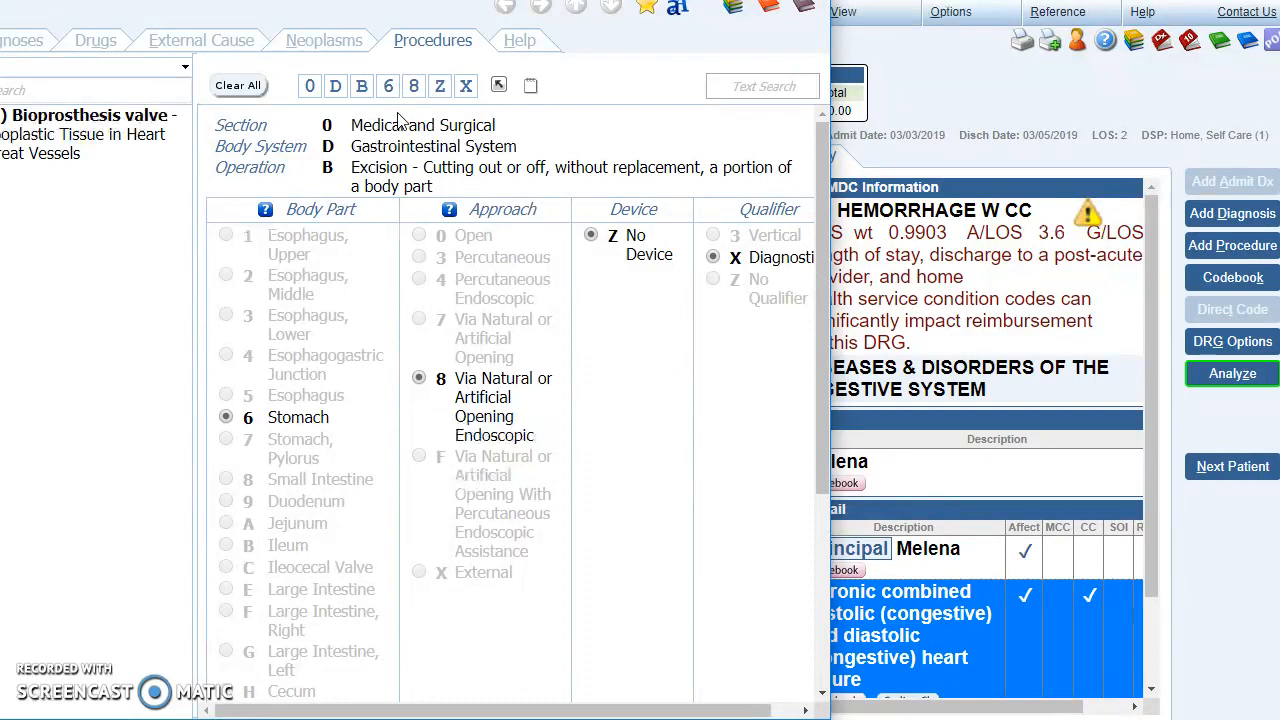
left_click(499, 87)
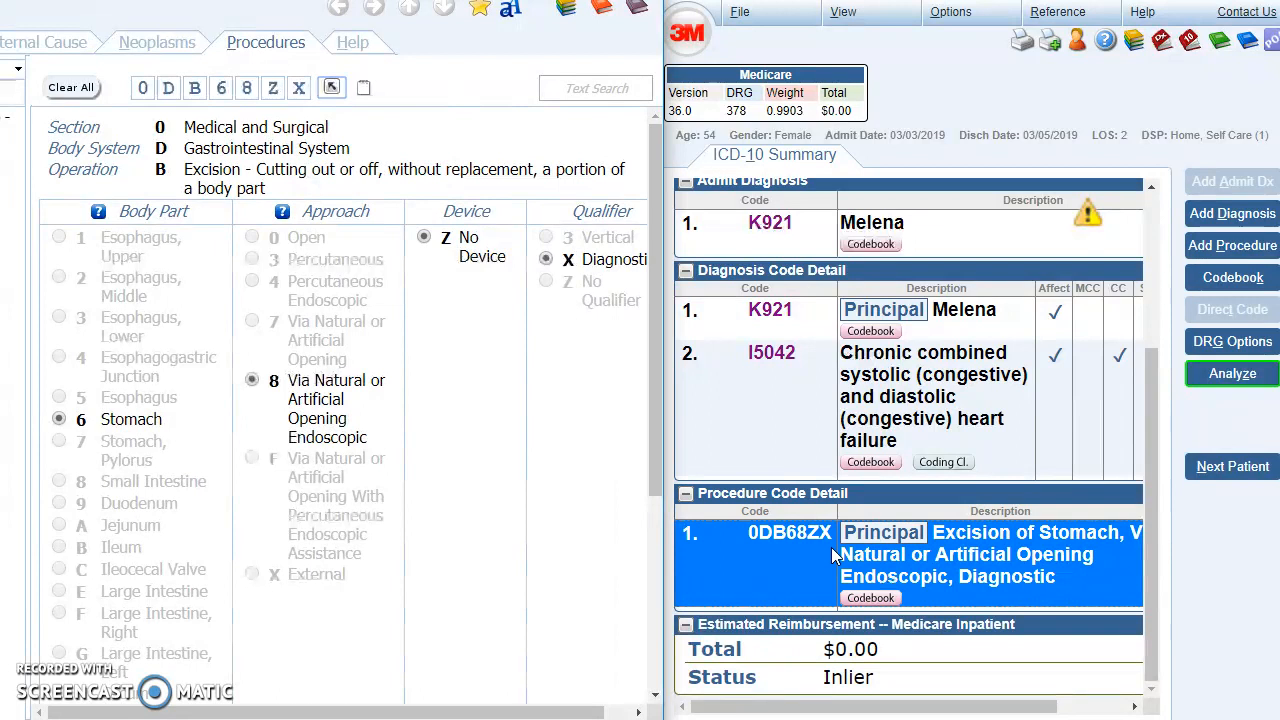
left_click(72, 89)
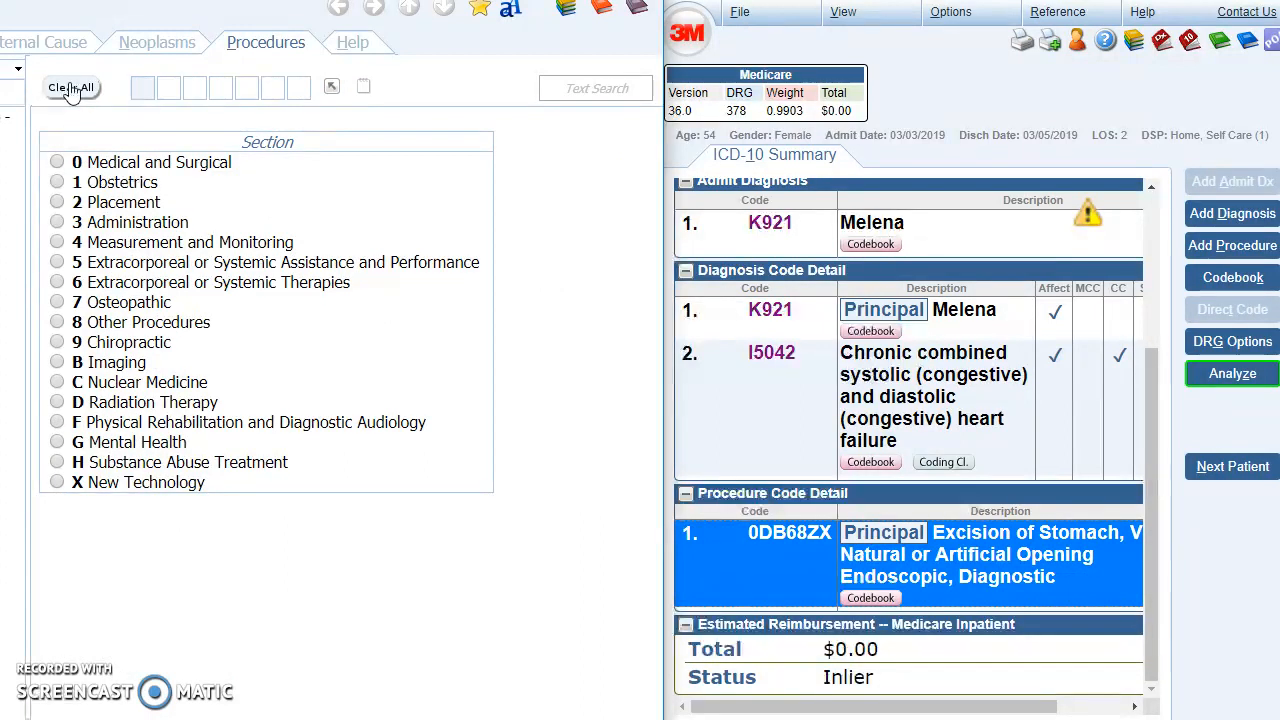
- Build procedure code 0DB98ZX for diagnostic excision of the duodenum, via natural or artificial opening endoscopic, and add it to the case
left_click(57, 164)
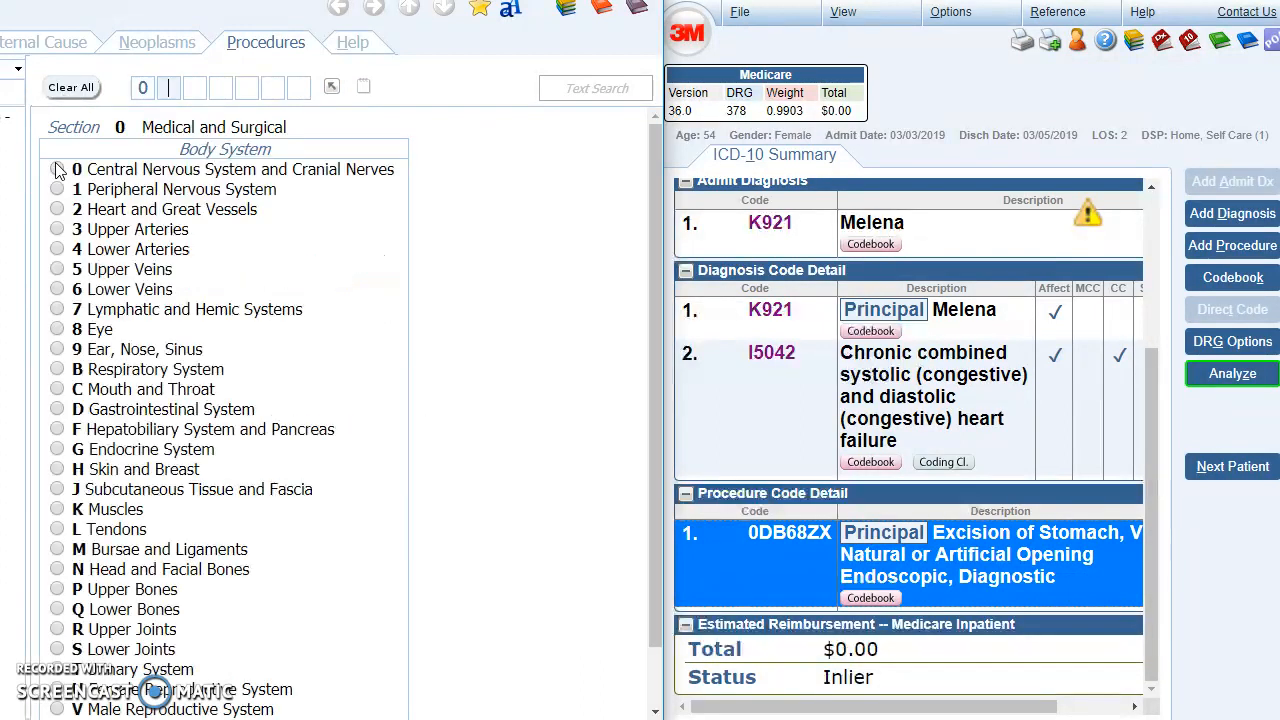
left_click(57, 410)
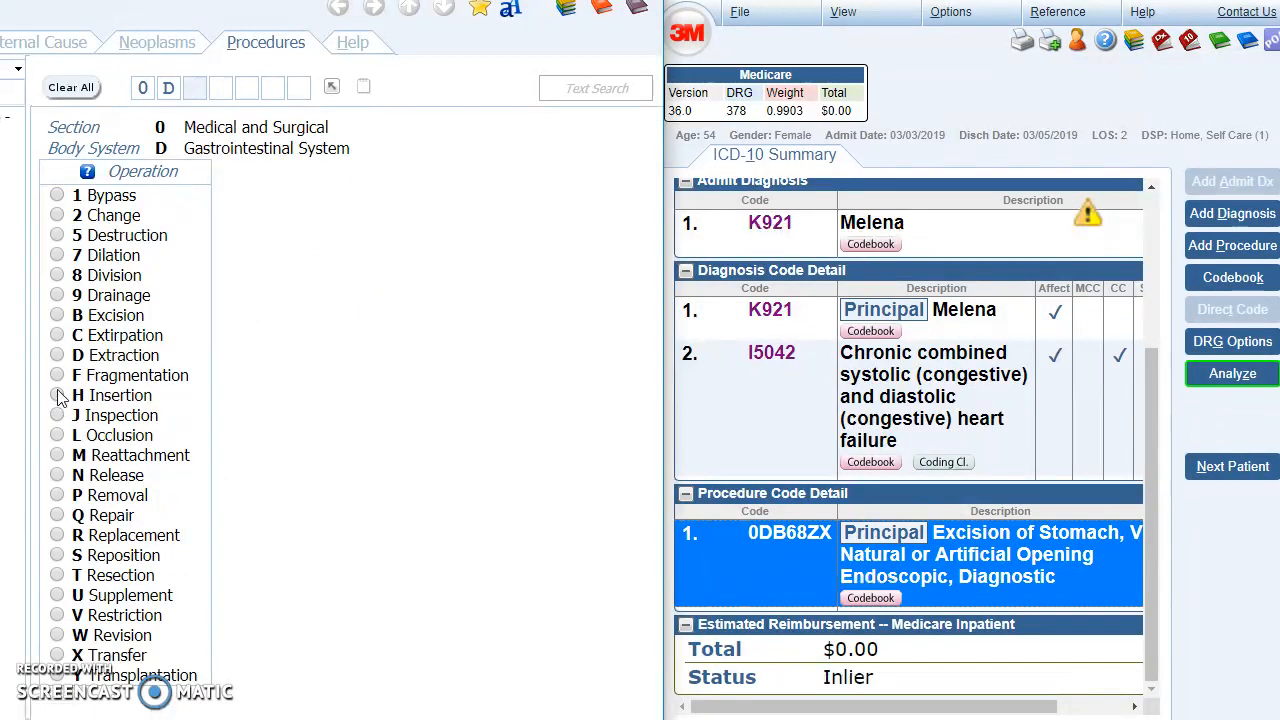
left_click(57, 315)
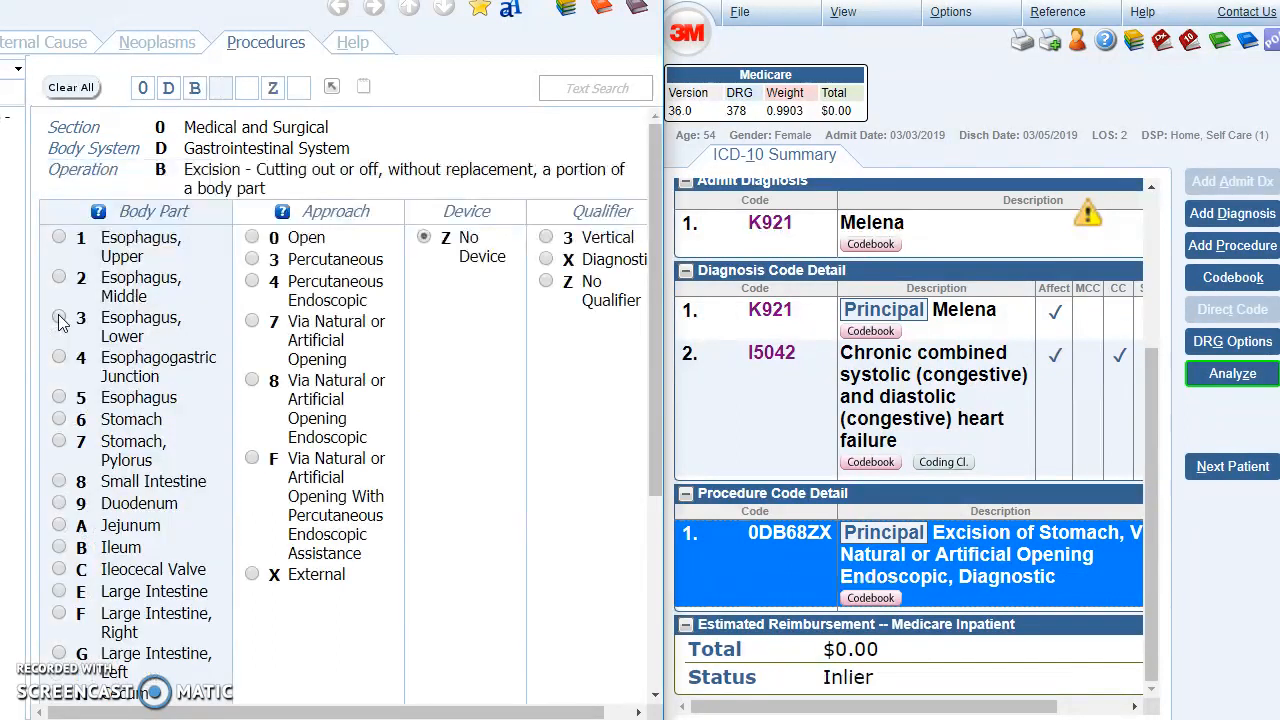
left_click(60, 505)
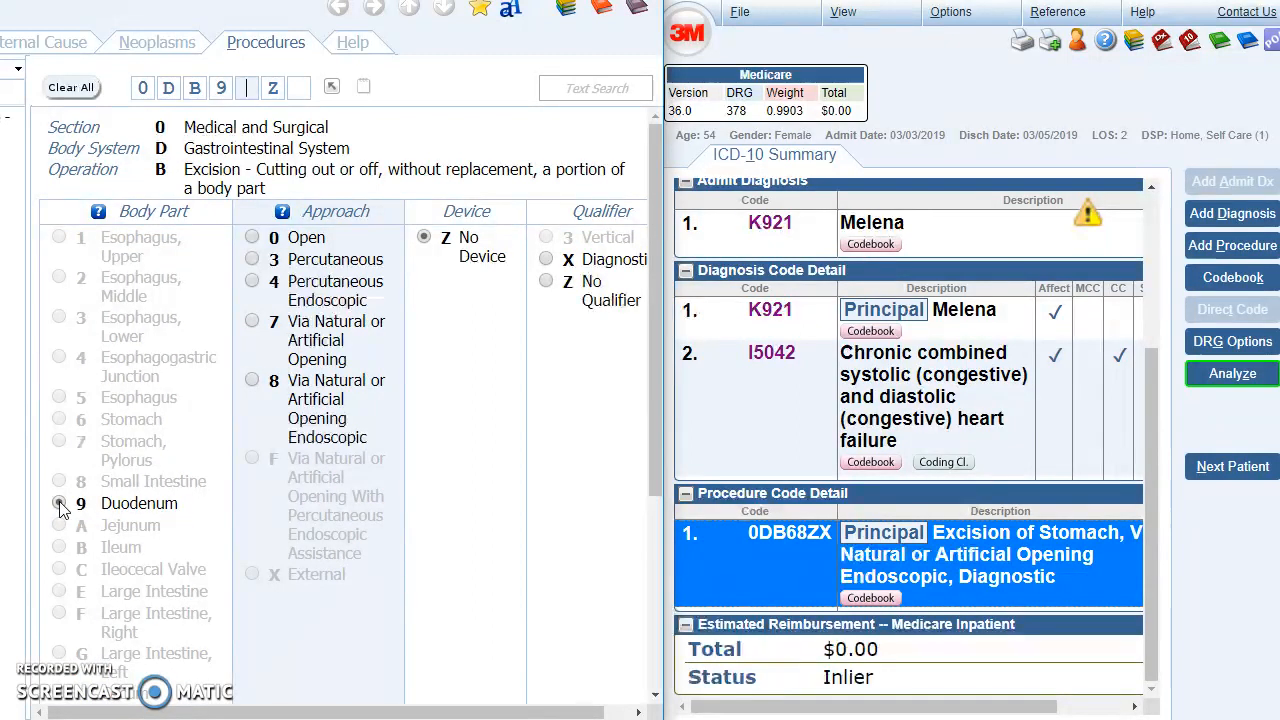
left_click(252, 380)
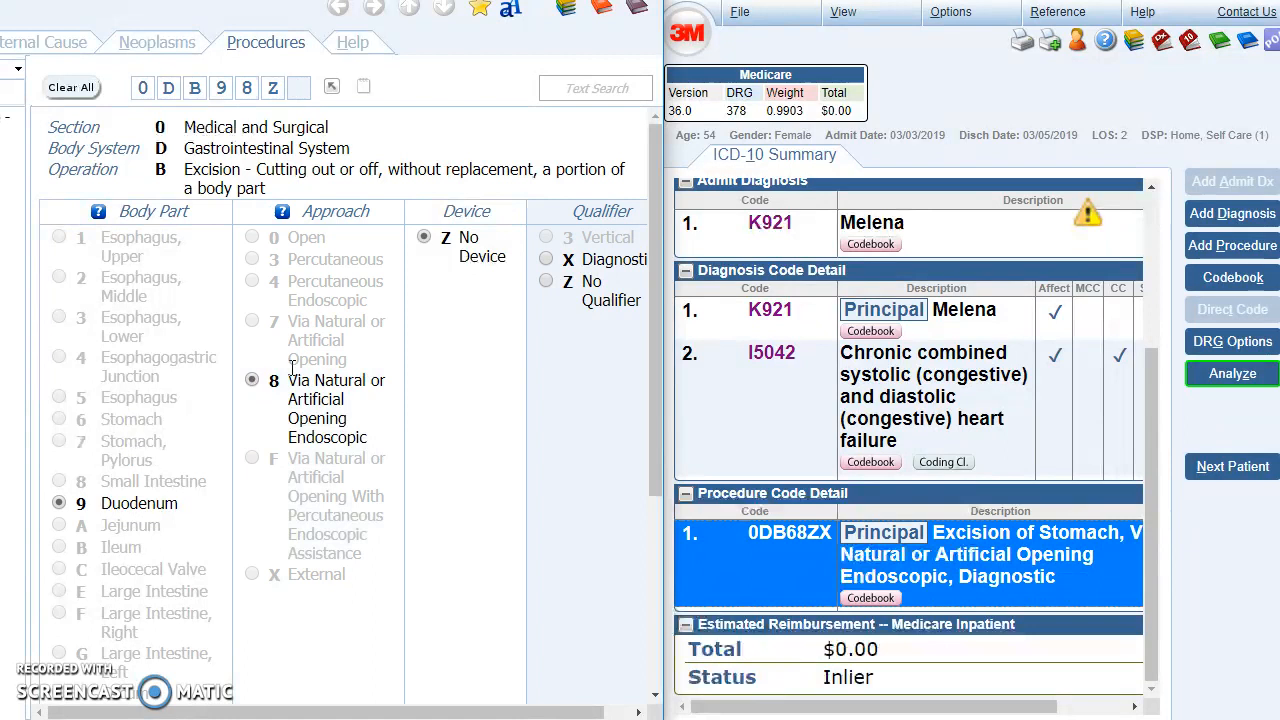
left_click(546, 259)
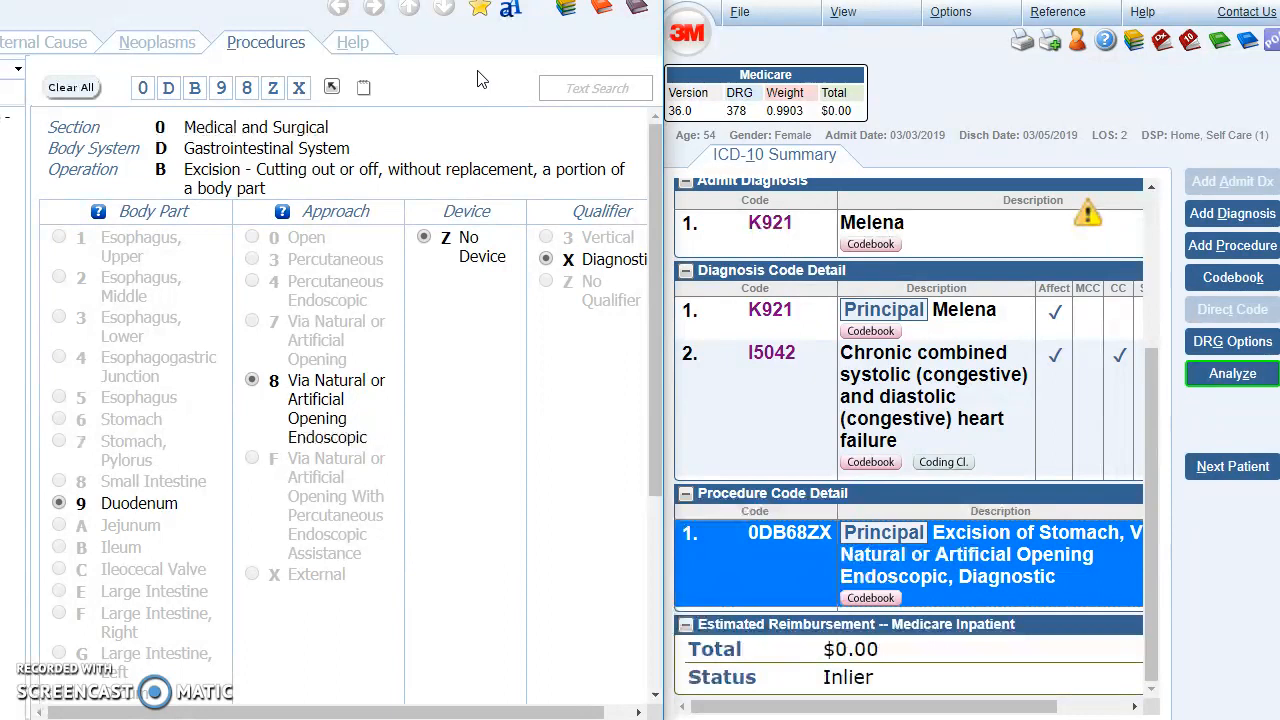
left_click(333, 92)
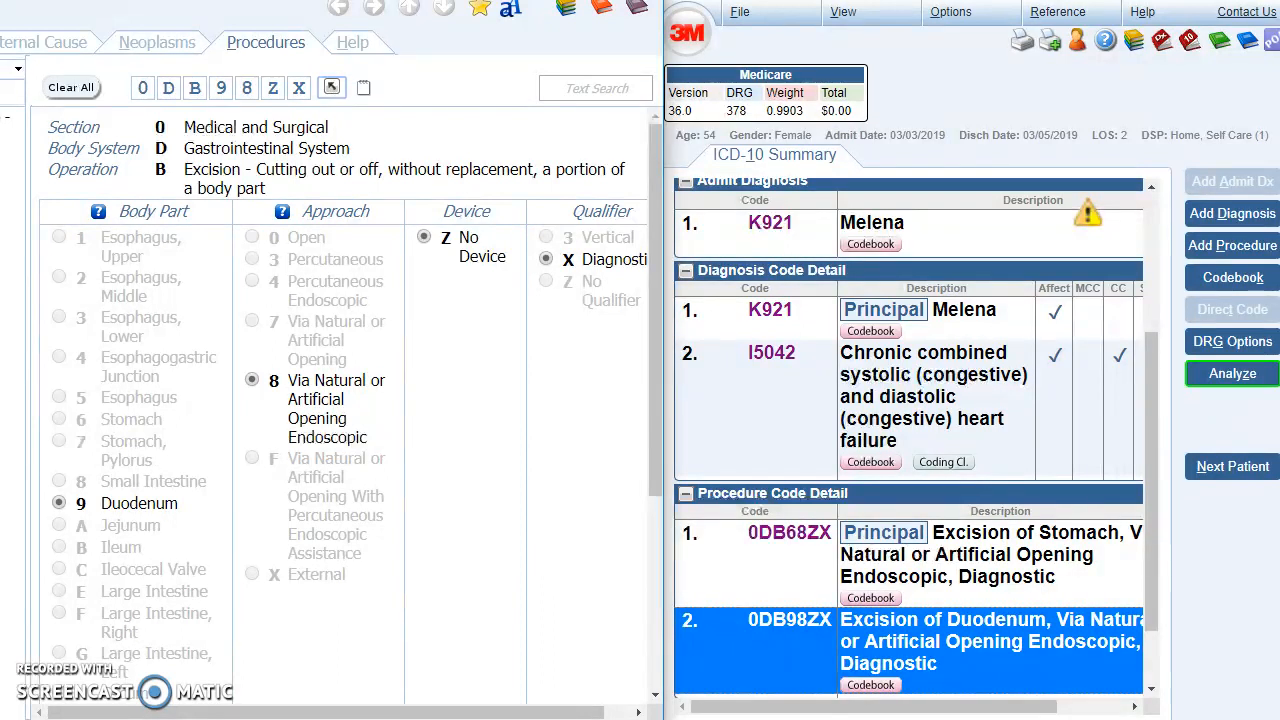
- Read the nosology help for the case's DRG and enter 378 in the MS-DRG blank of the case document
left_click_drag(480, 0, 1279, 719)
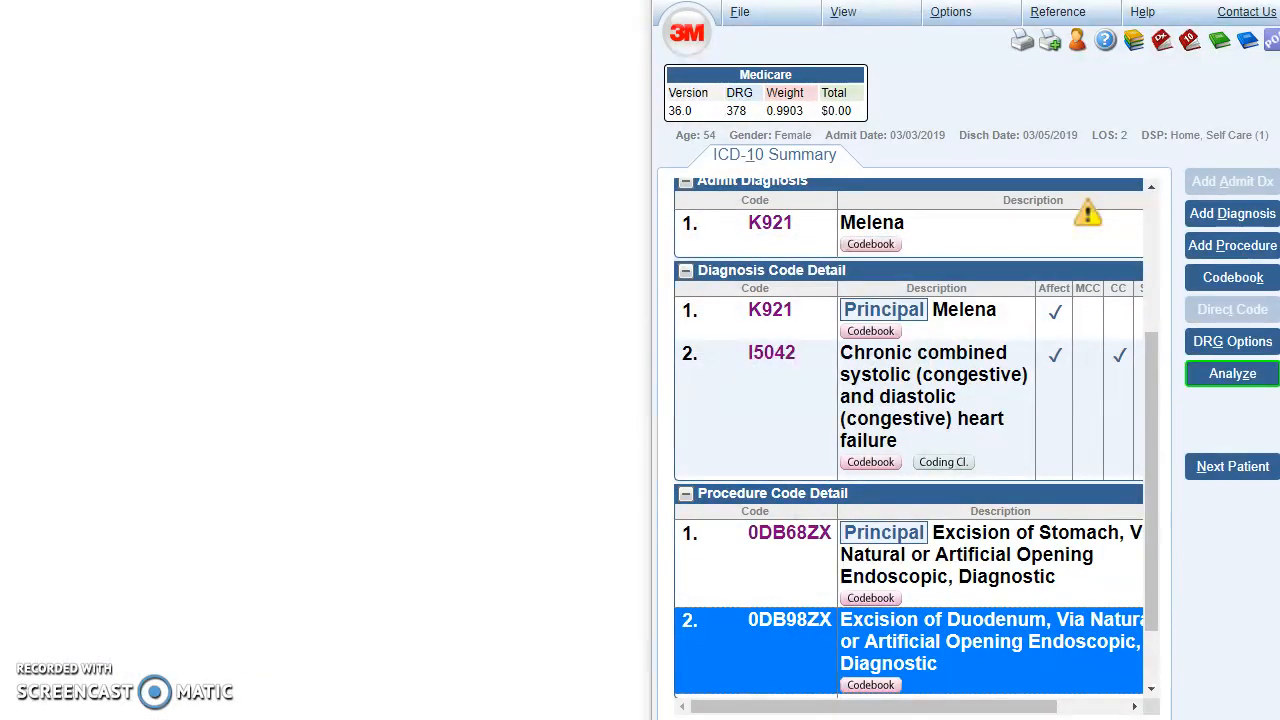
left_click_drag(1279, 0, 313, 3)
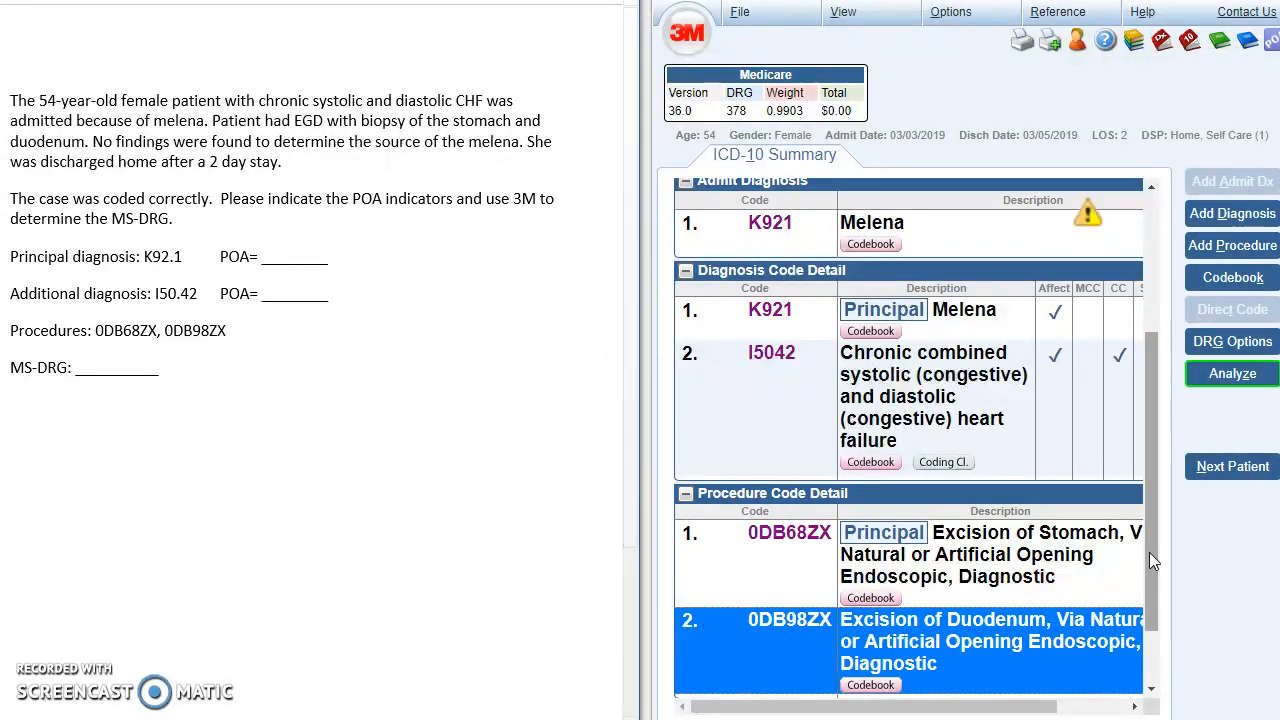
left_click_drag(1156, 539, 1175, 402)
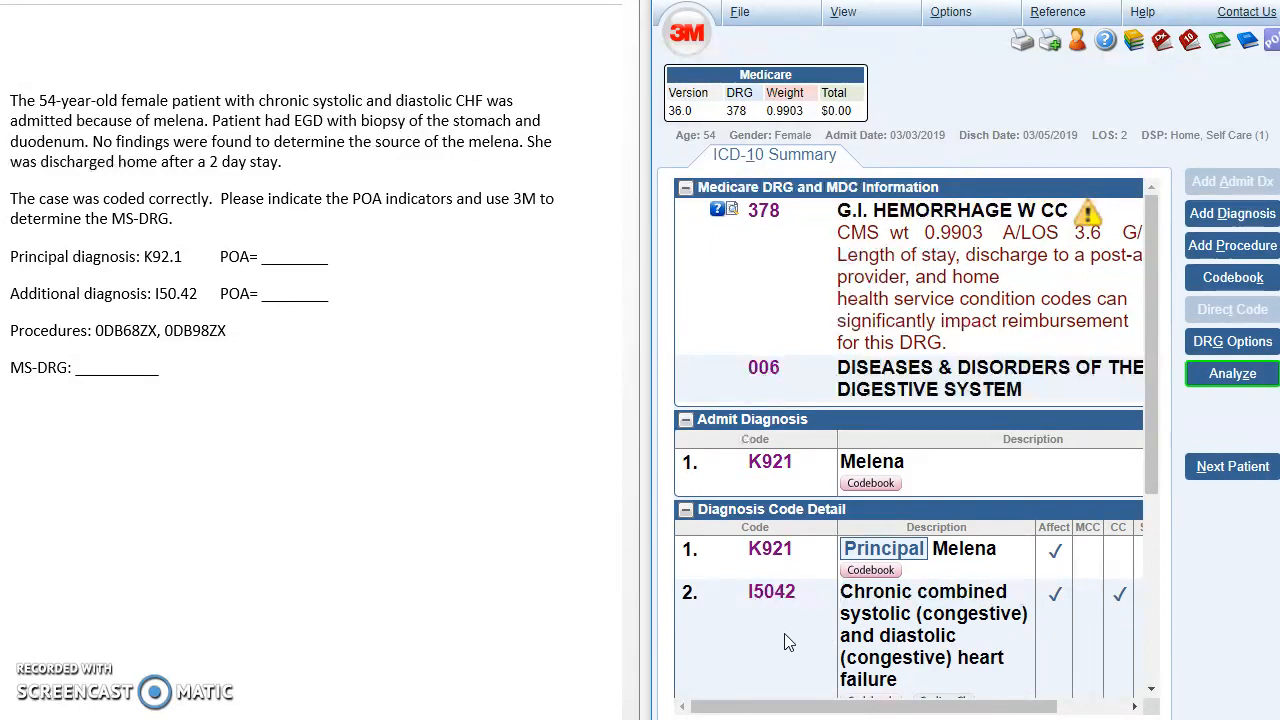
left_click(717, 211)
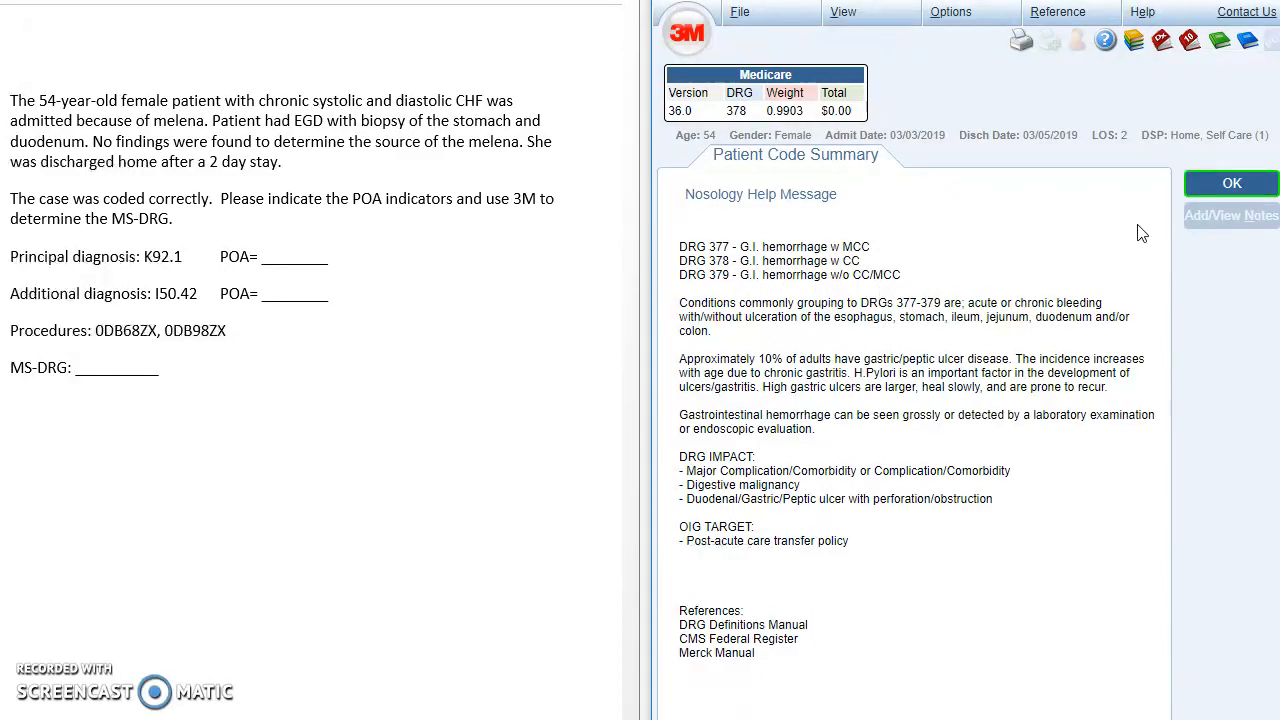
left_click(1220, 186)
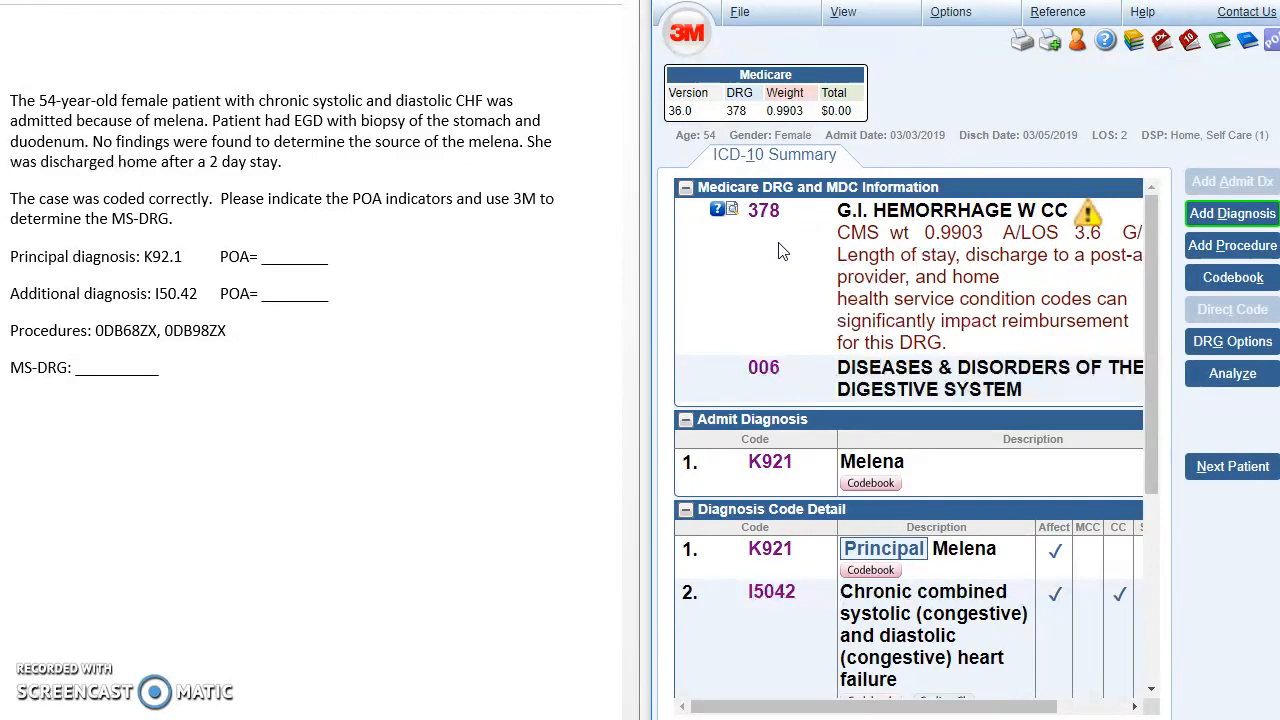
left_click(101, 372)
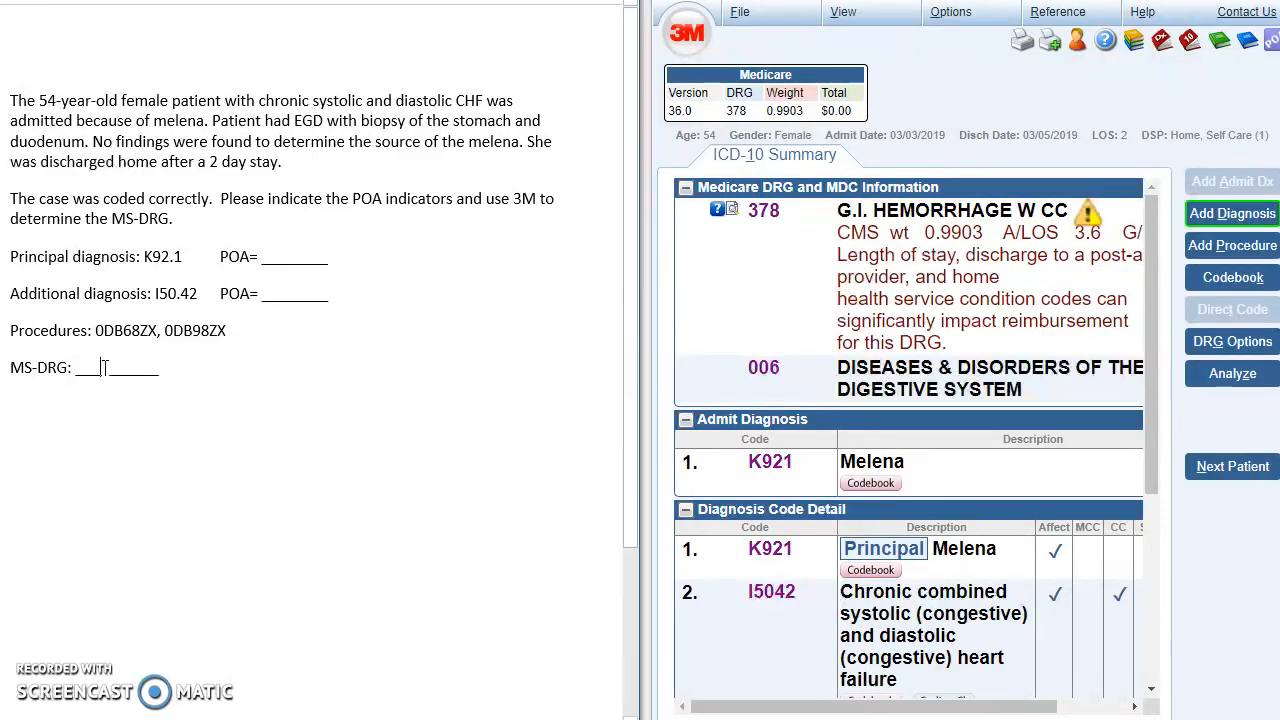
type("378")
- Set the Present On Admission indicator to Y for both diagnoses, K92.1 and I50.42, in the encoder
scroll(849, 398, "down", 3)
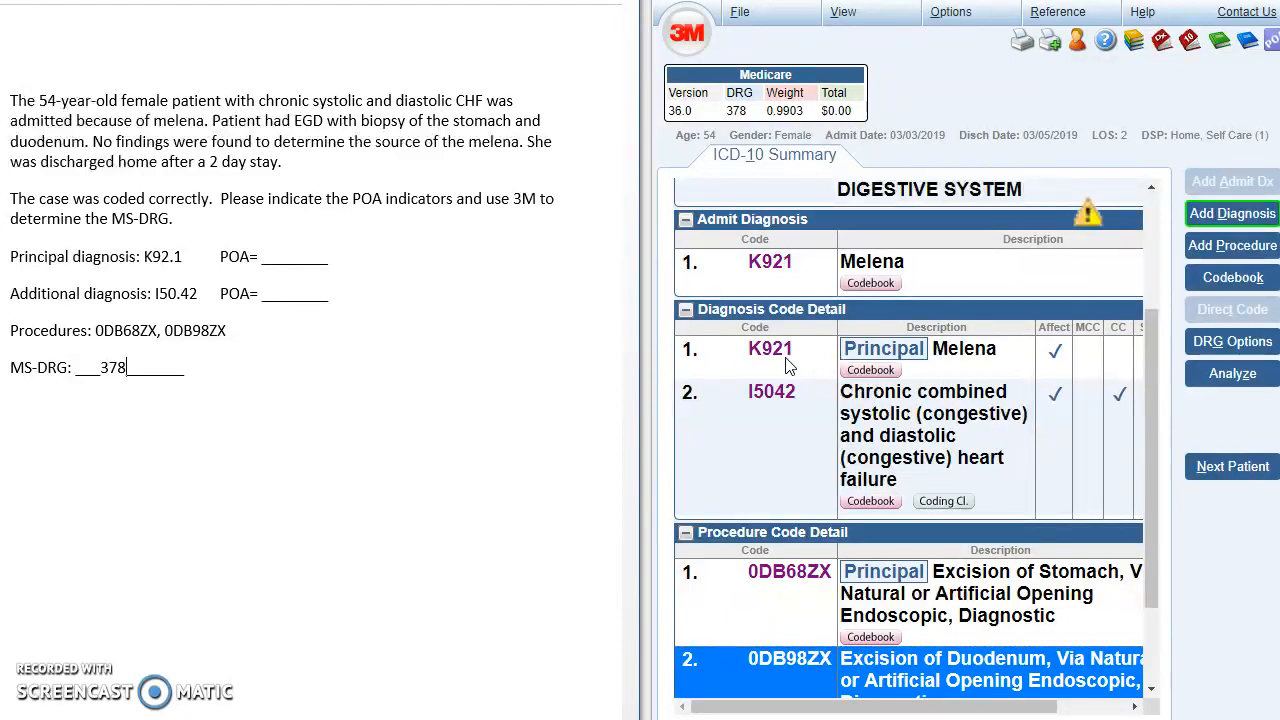
left_click(1272, 44)
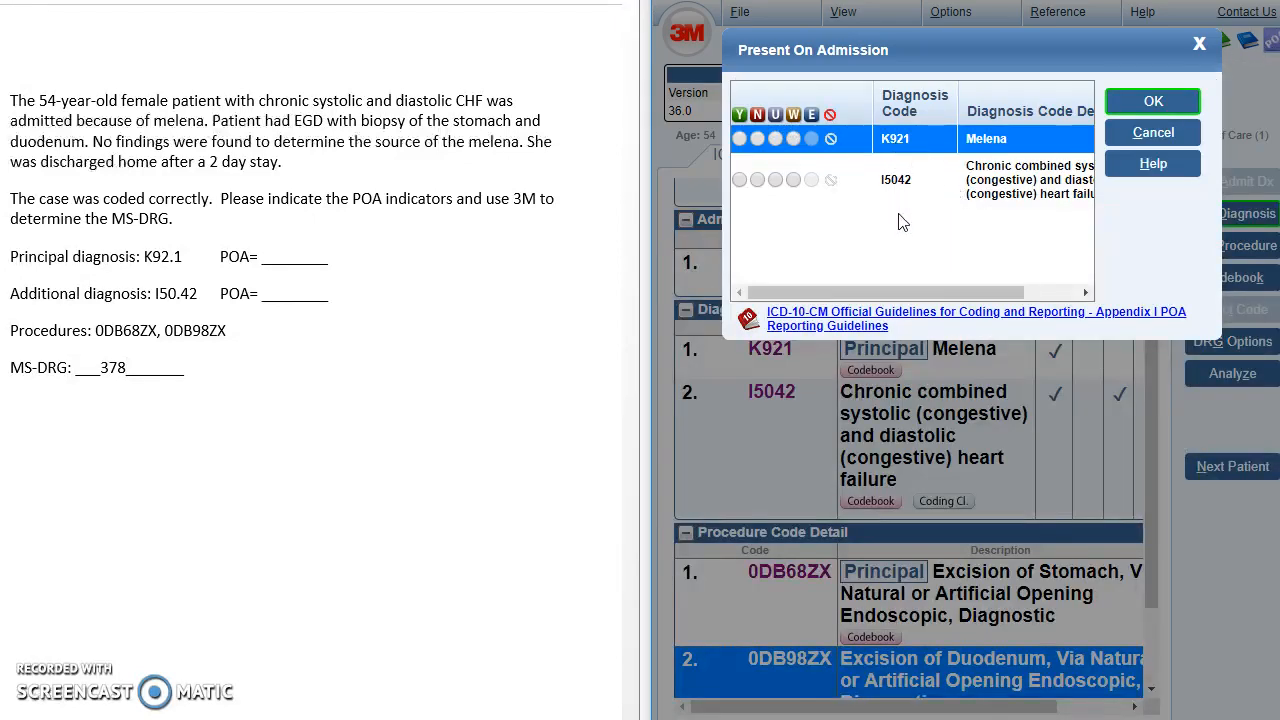
left_click(739, 139)
left_click(739, 180)
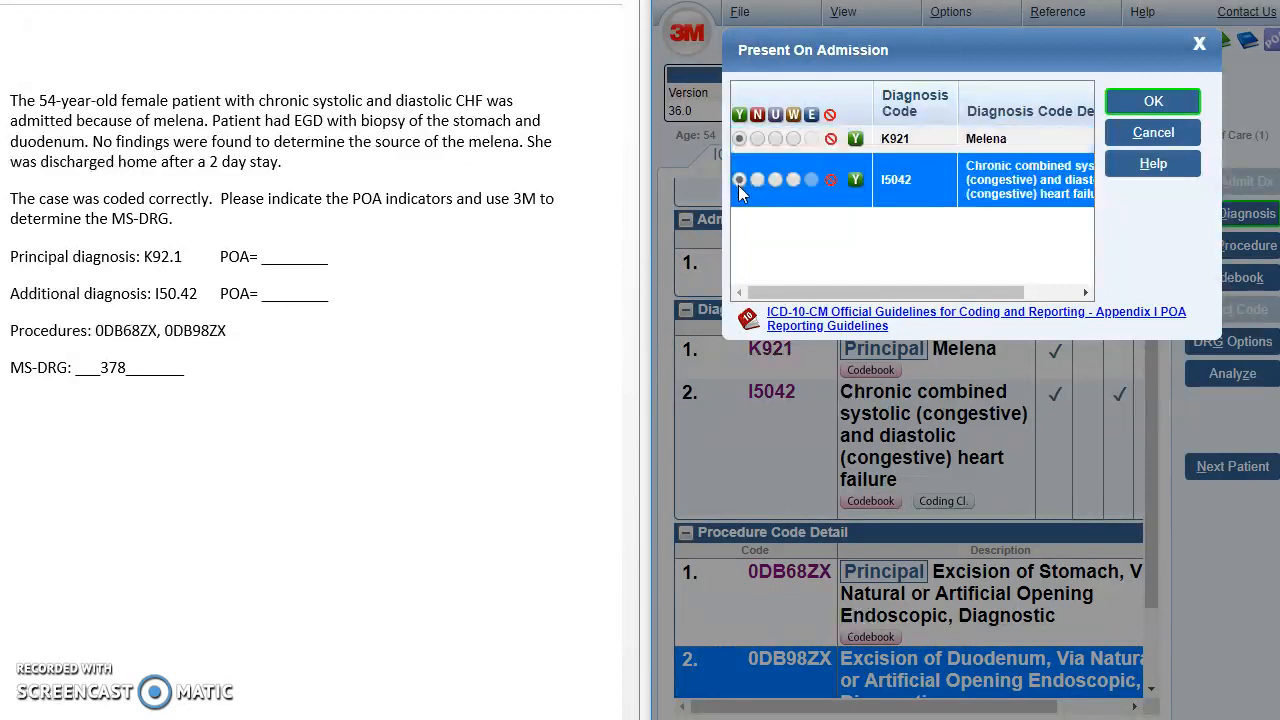
left_click(1153, 101)
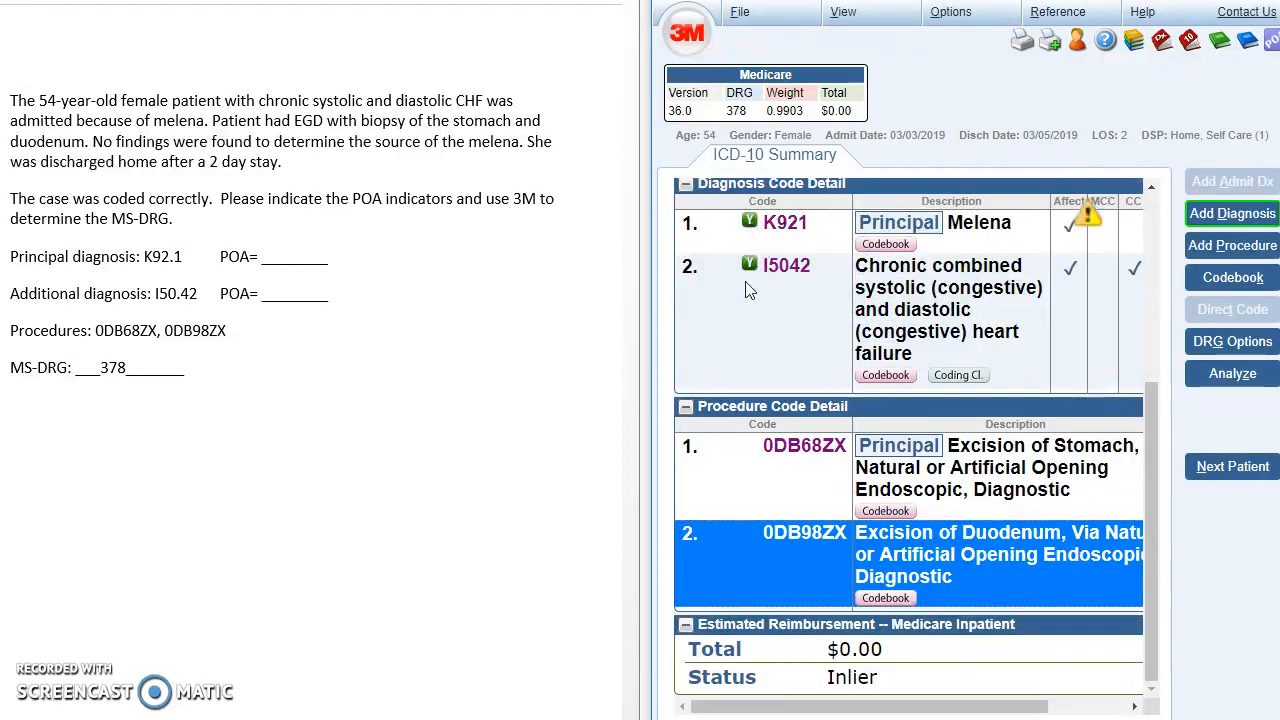
- Enter Y in the POA blanks of the principal and additional diagnoses in the case document
left_click(295, 260)
left_click(290, 260)
type("Y")
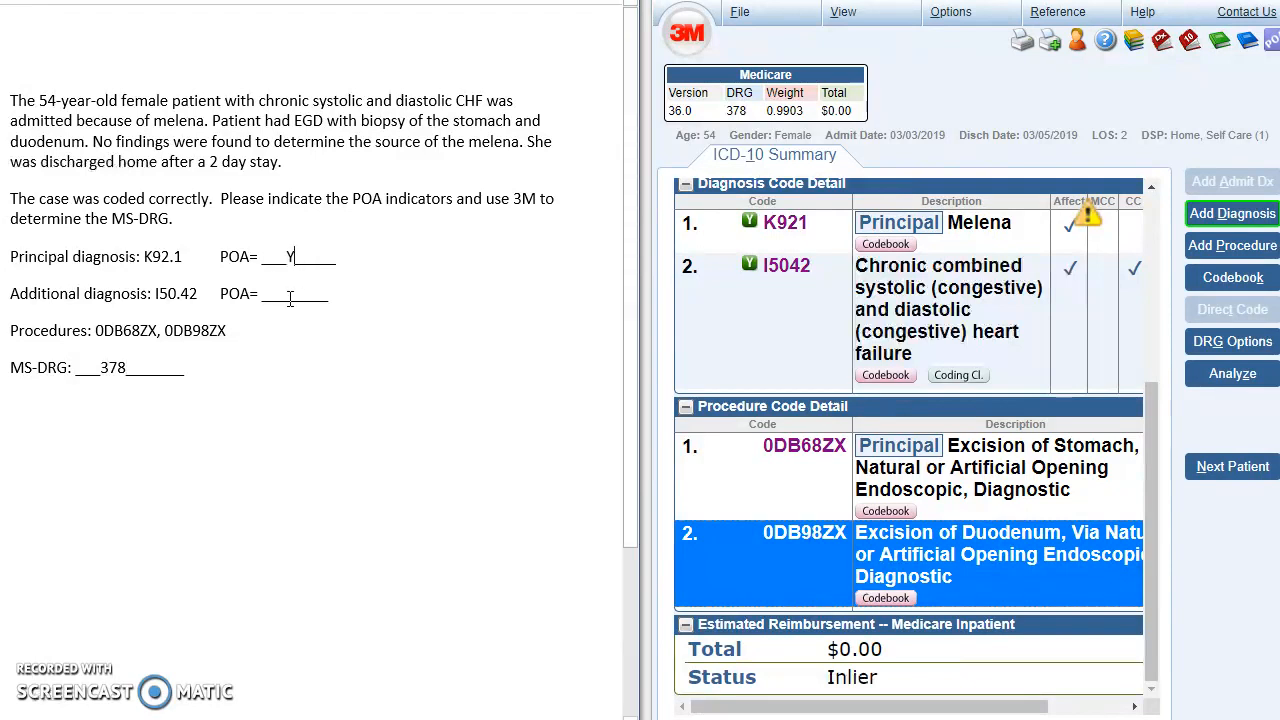
left_click(291, 295)
type("Y")
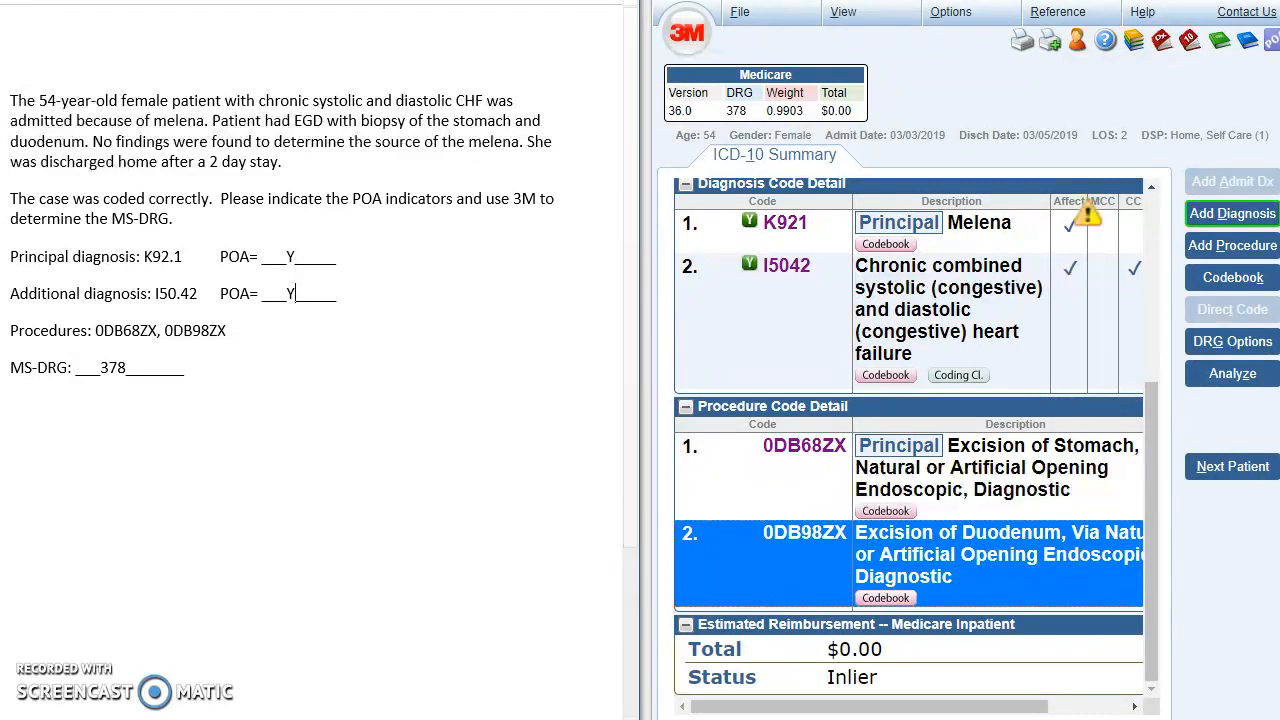